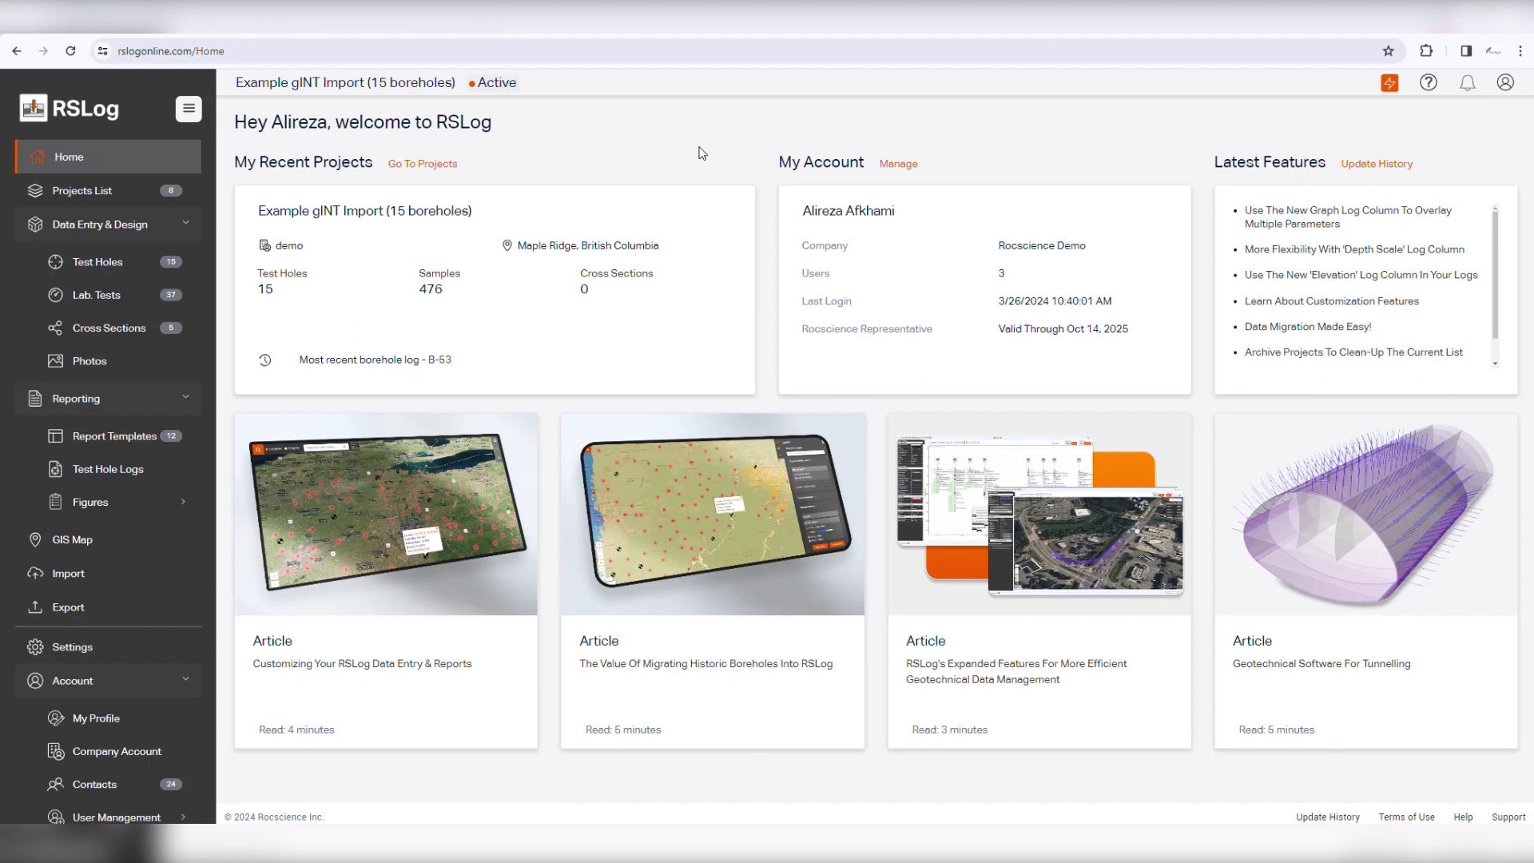
- Open the Cross Section Designer from the Cross Sections page and select Cross Section 1
{"action": "left_click", "coordinate": [99, 334]}
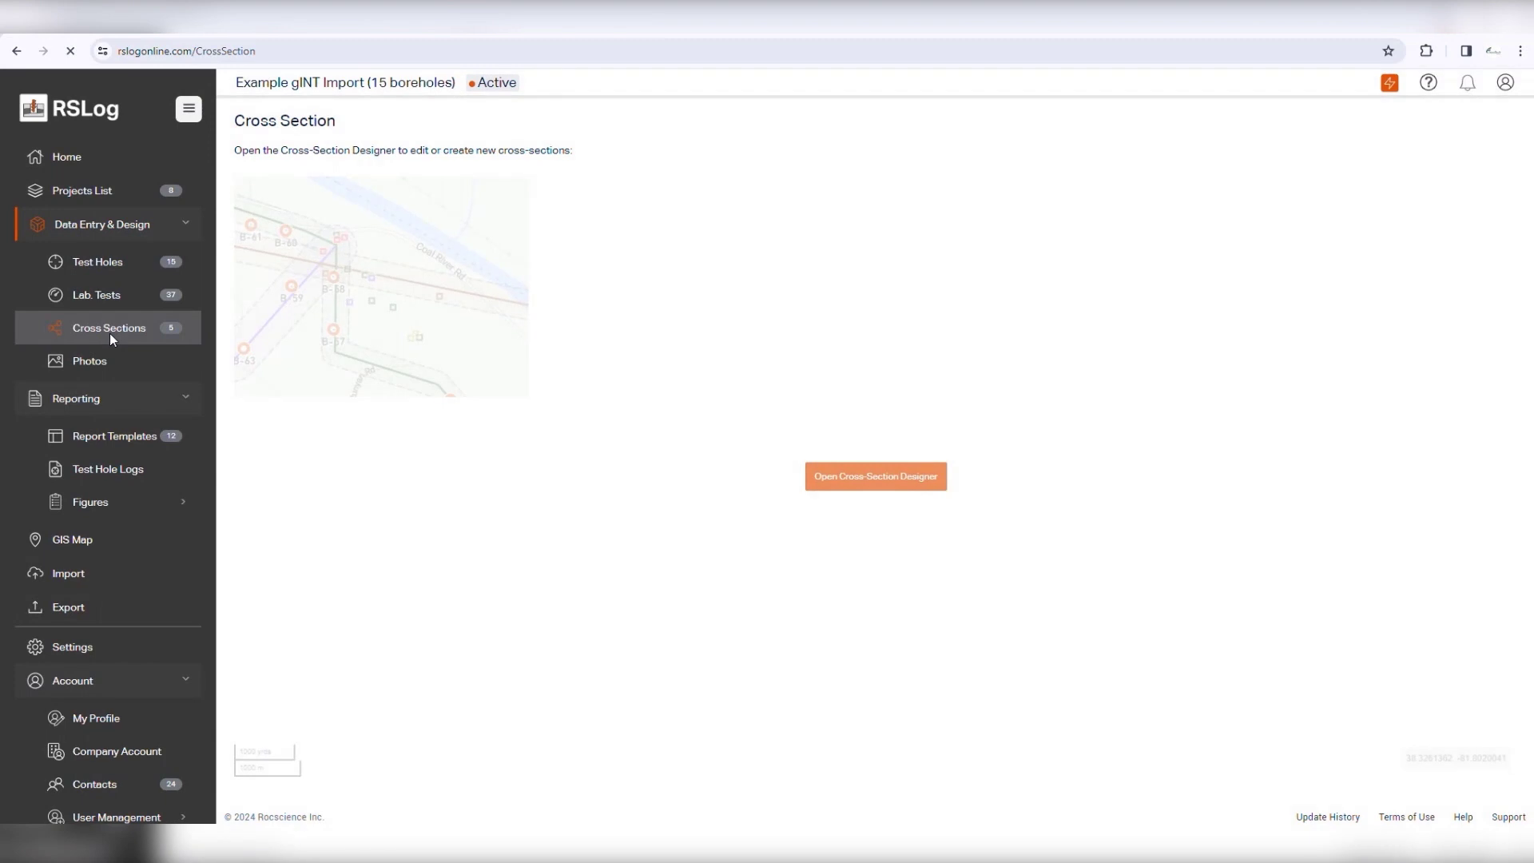
{"action": "left_click", "coordinate": [871, 489]}
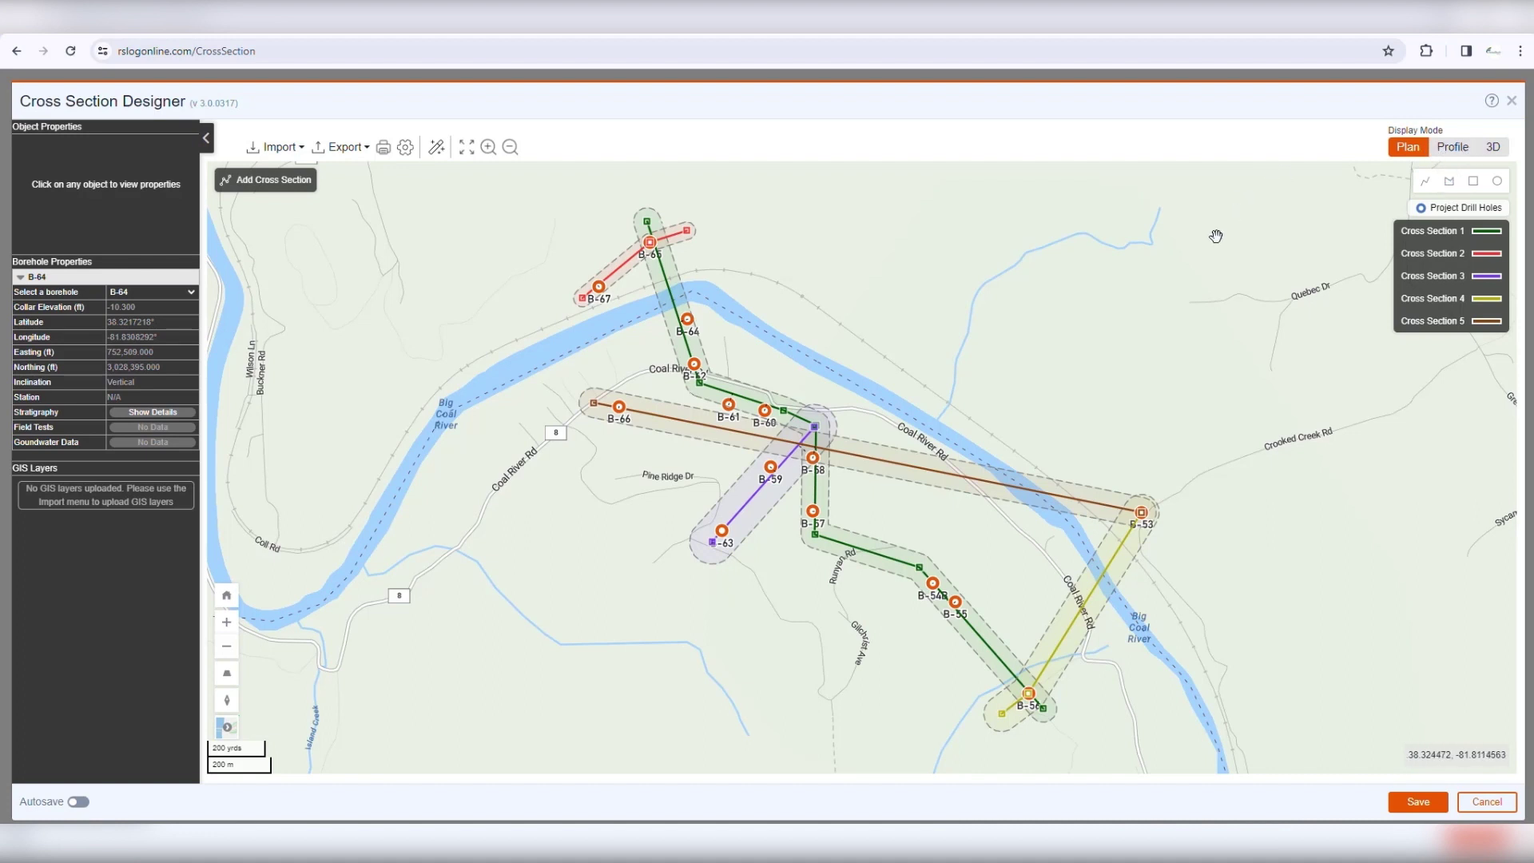
{"action": "left_click", "coordinate": [816, 490]}
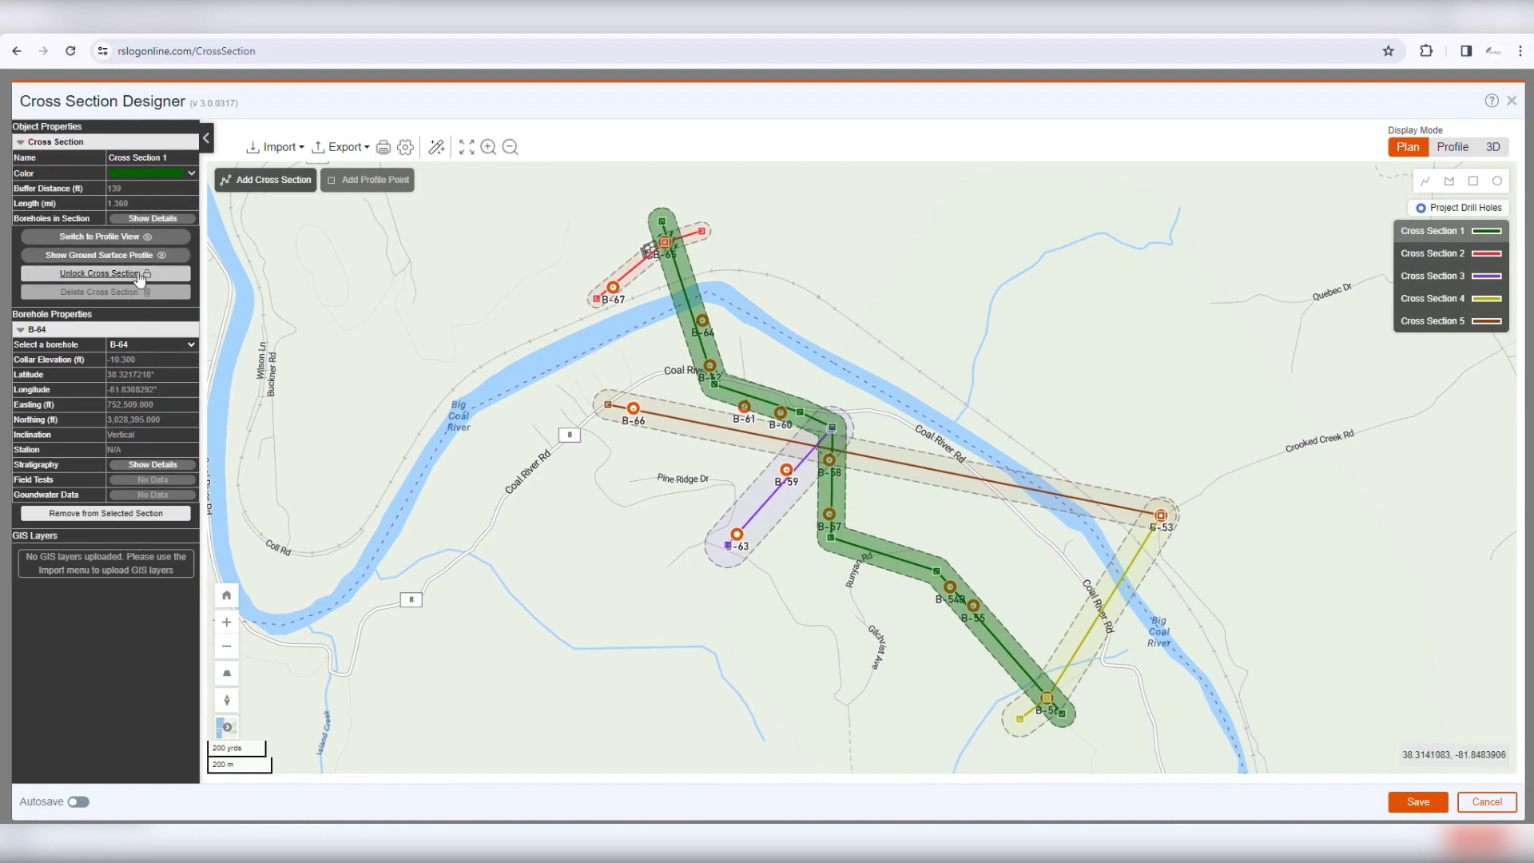
- Open and close the borehole dropdown, leaving Cross Section 1's 139 ft buffer and B-64 details shown
{"action": "left_click", "coordinate": [157, 348]}
{"action": "left_click", "coordinate": [157, 347]}
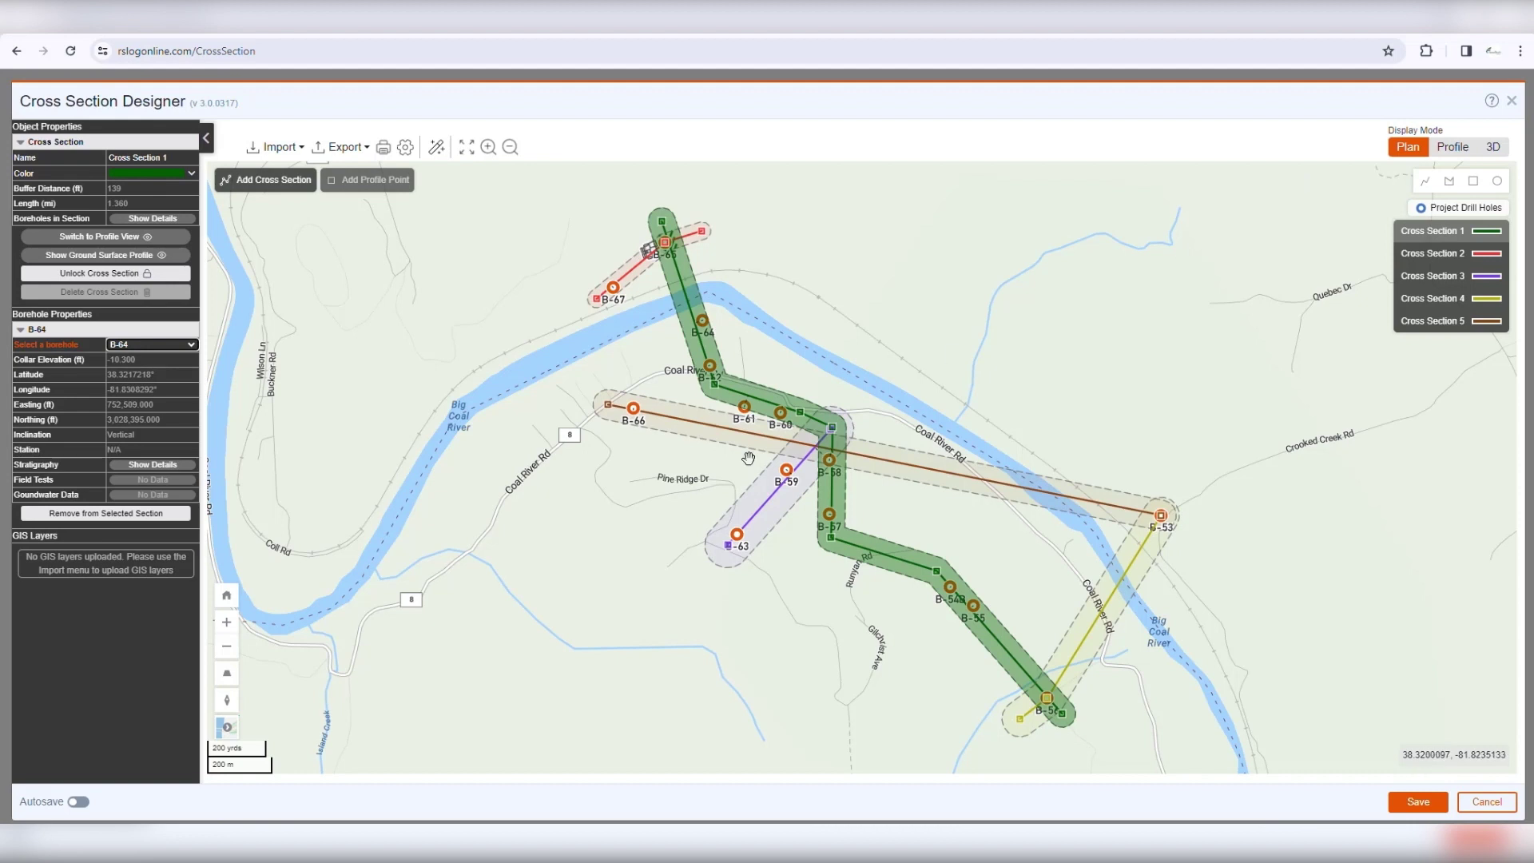
{"action": "mouse_move", "coordinate": [237, 728]}
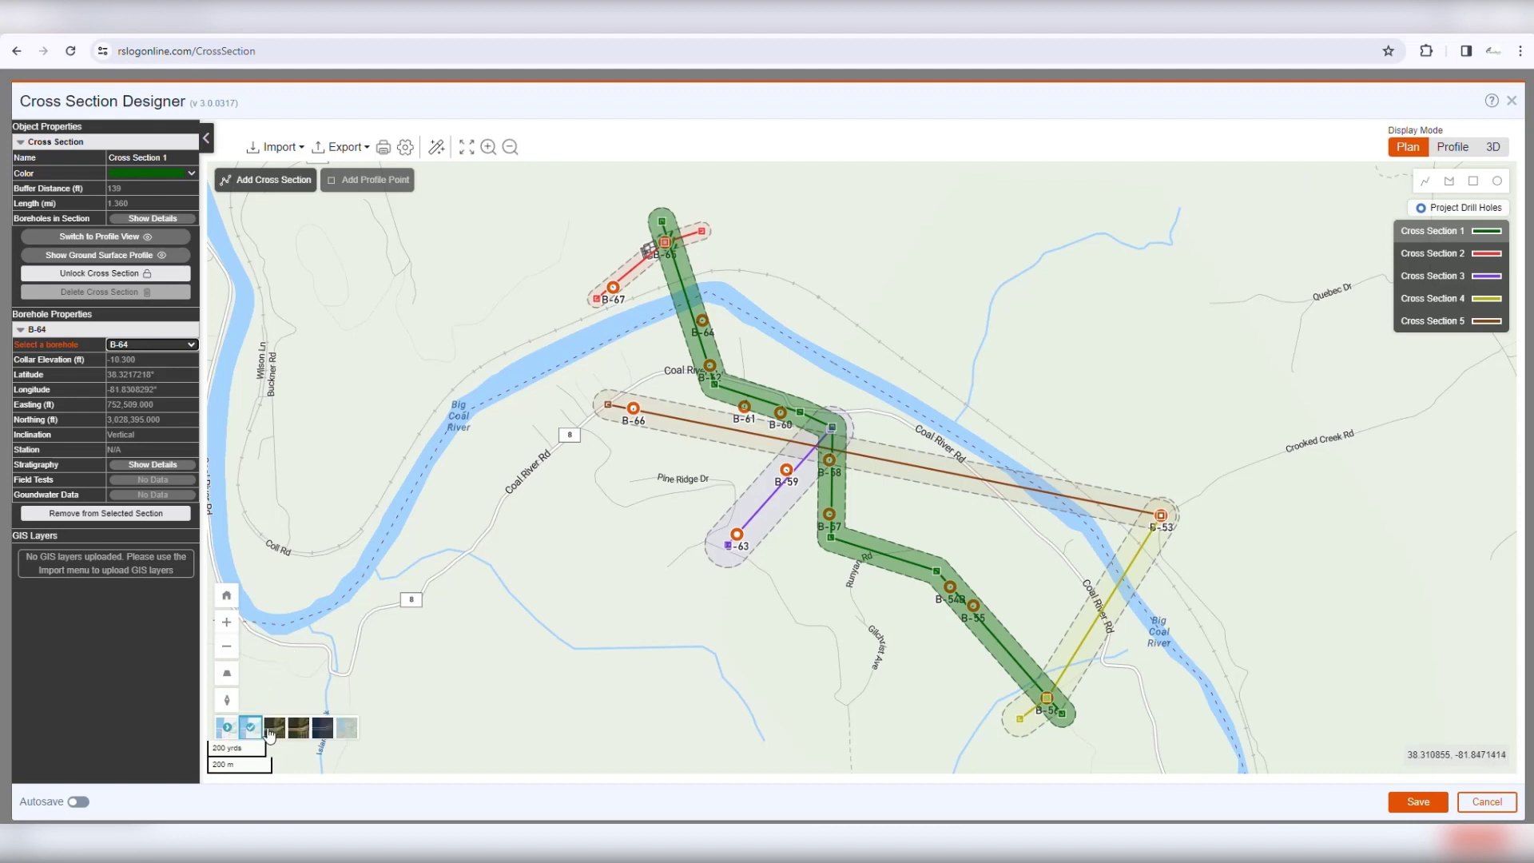
{"action": "left_click", "coordinate": [298, 728]}
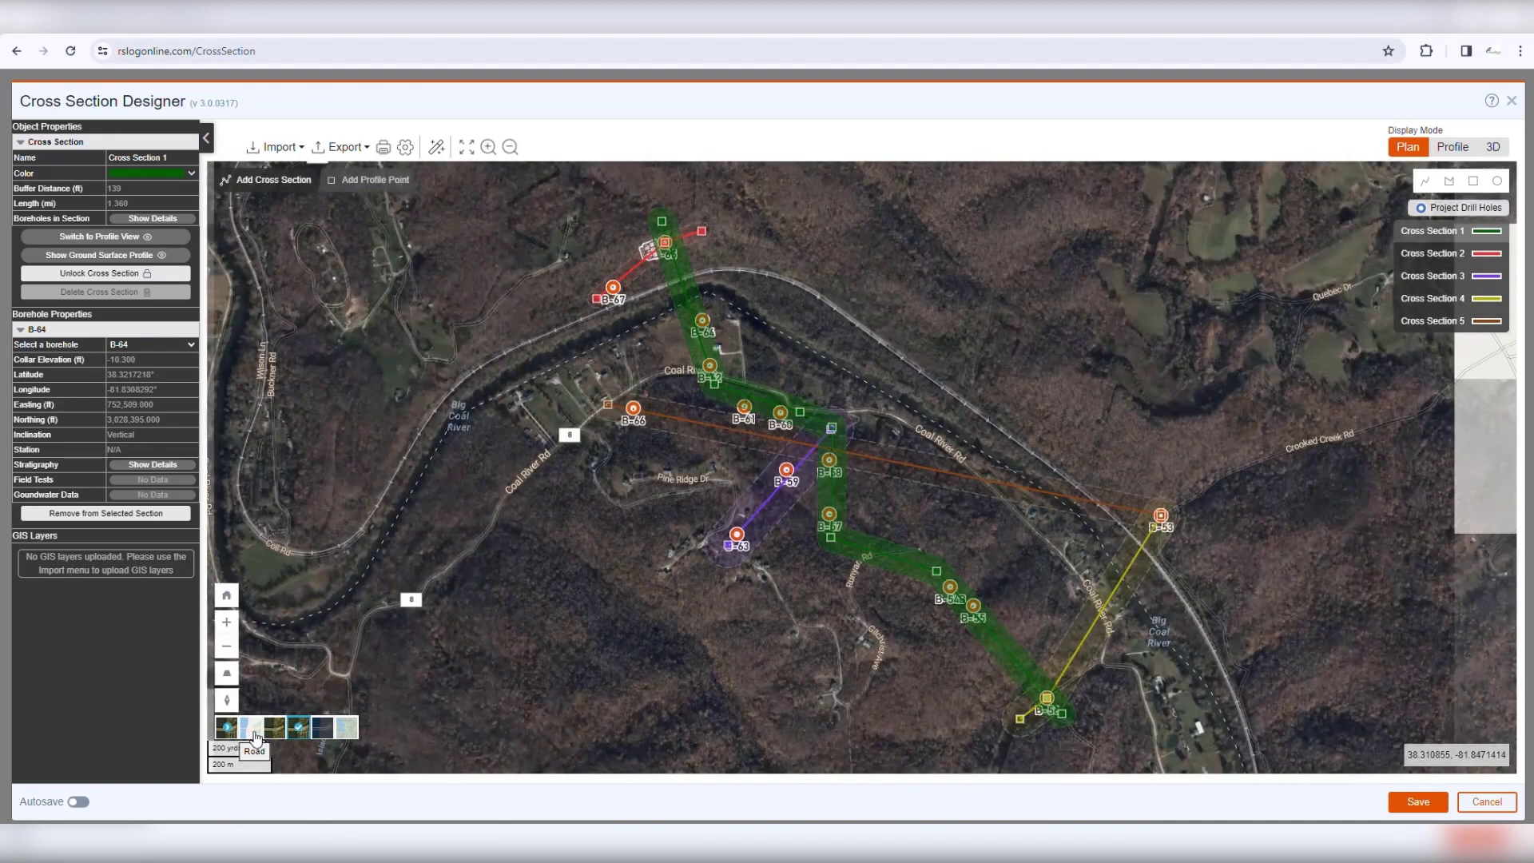
{"action": "left_click", "coordinate": [239, 723]}
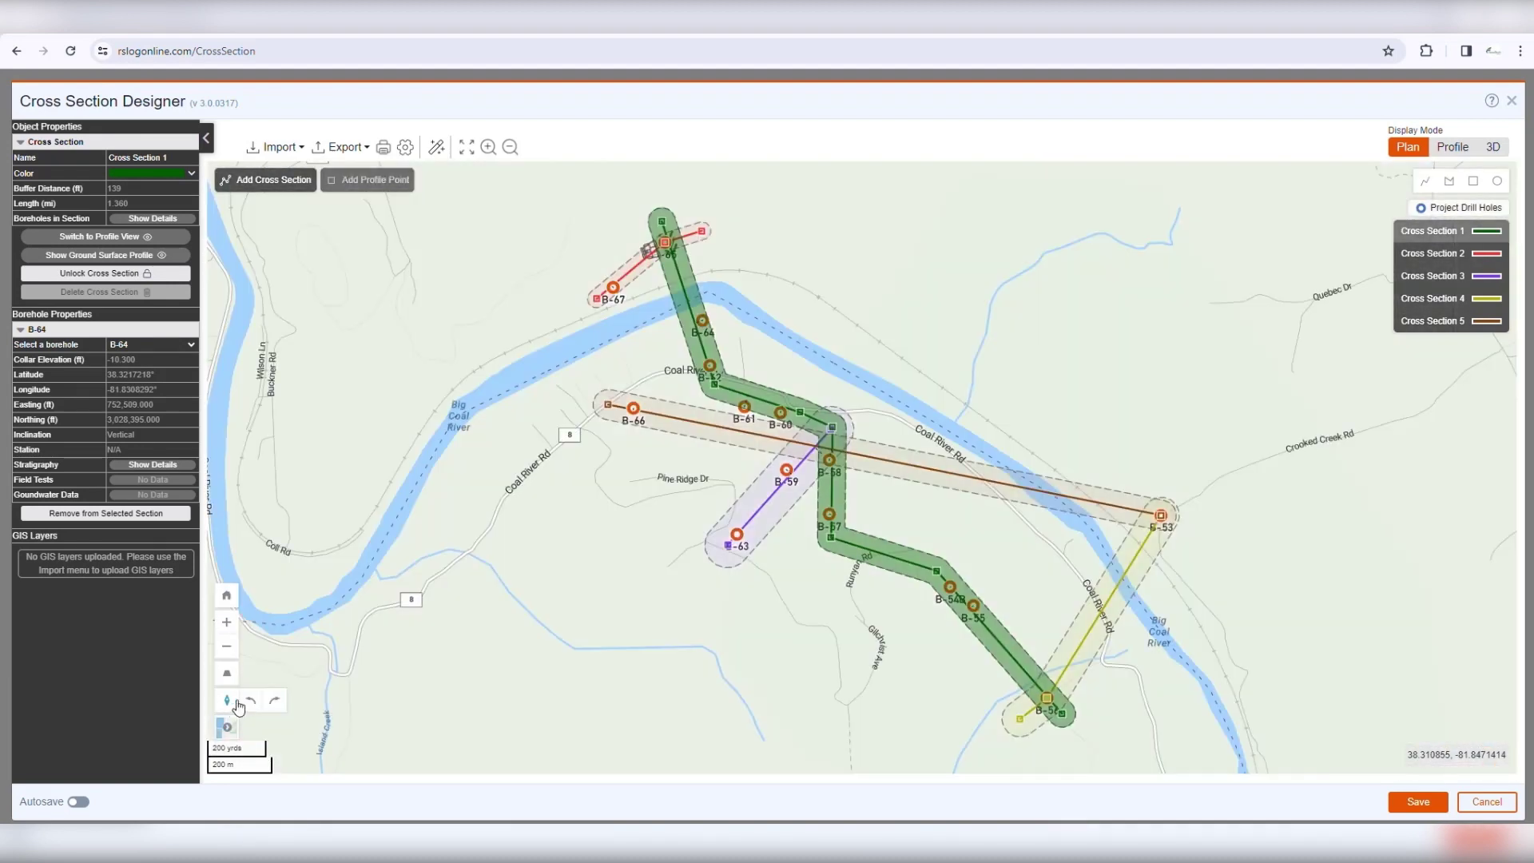
{"action": "left_click", "coordinate": [250, 703]}
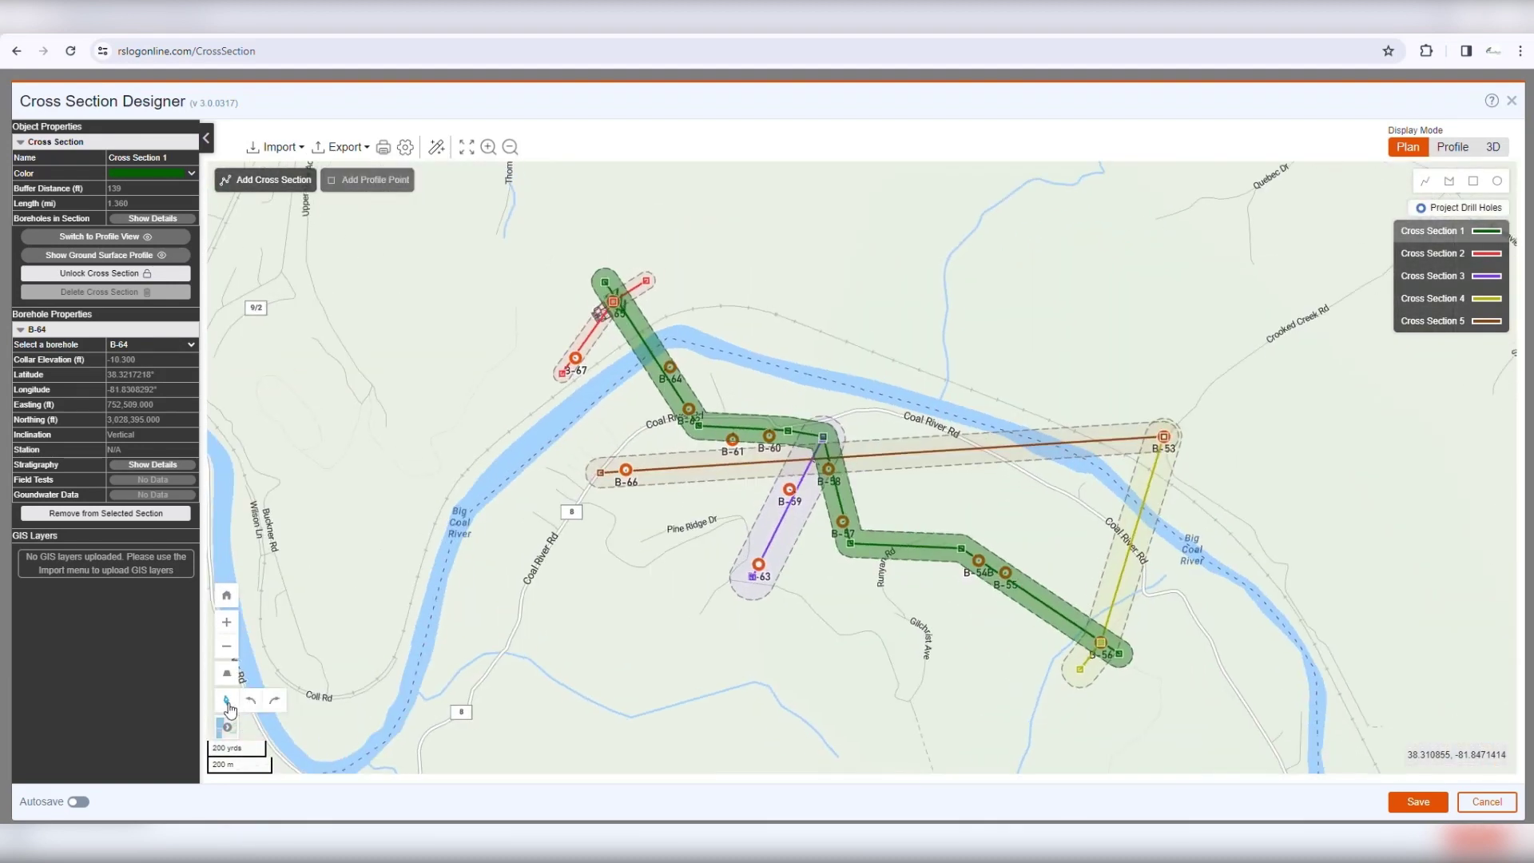
{"action": "left_click", "coordinate": [250, 702]}
{"action": "left_click", "coordinate": [253, 678]}
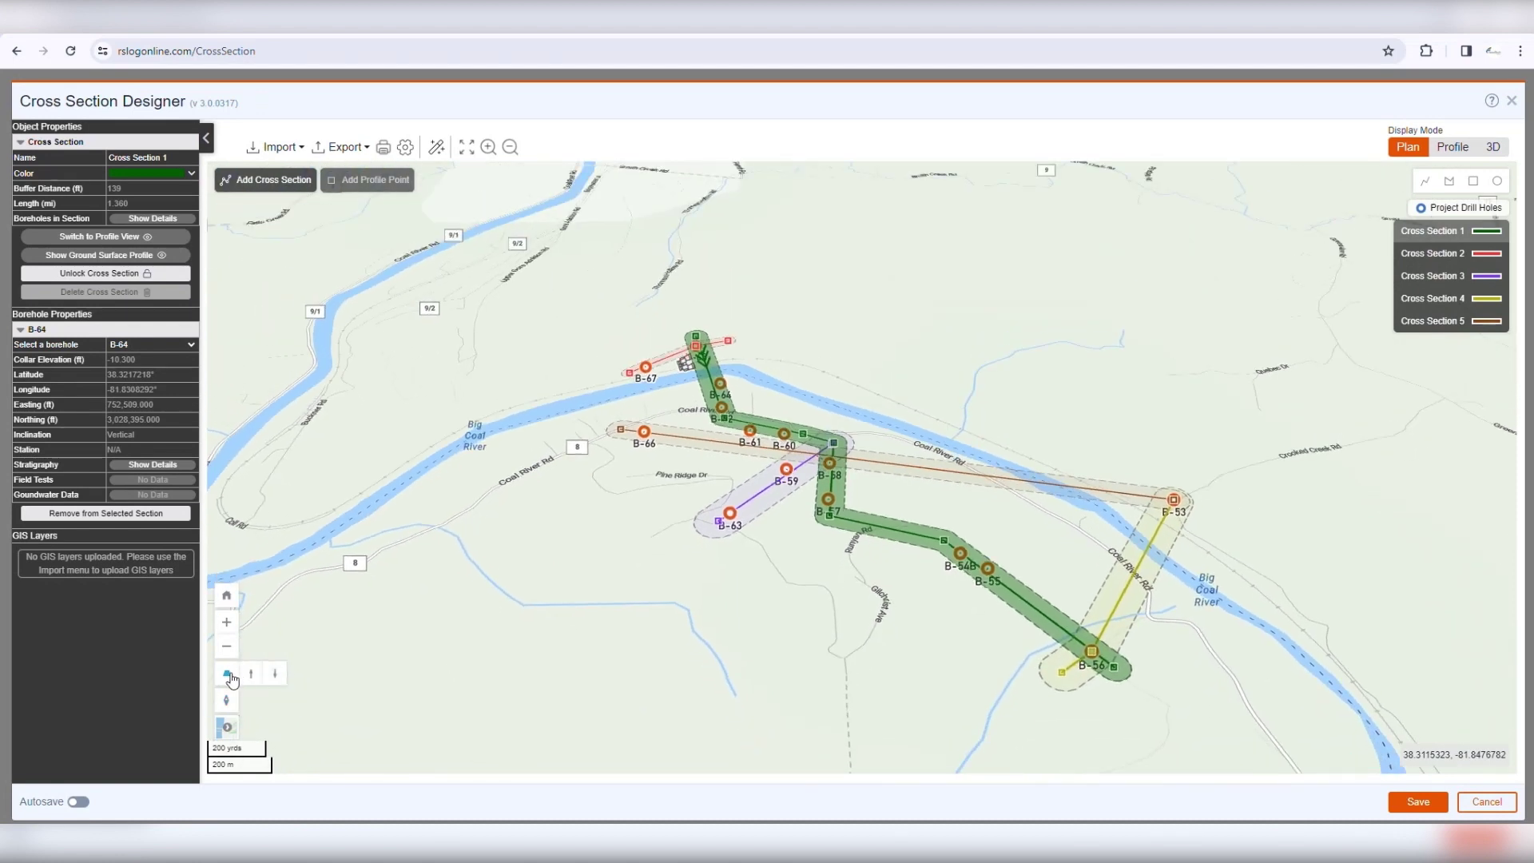
{"action": "left_click", "coordinate": [227, 674]}
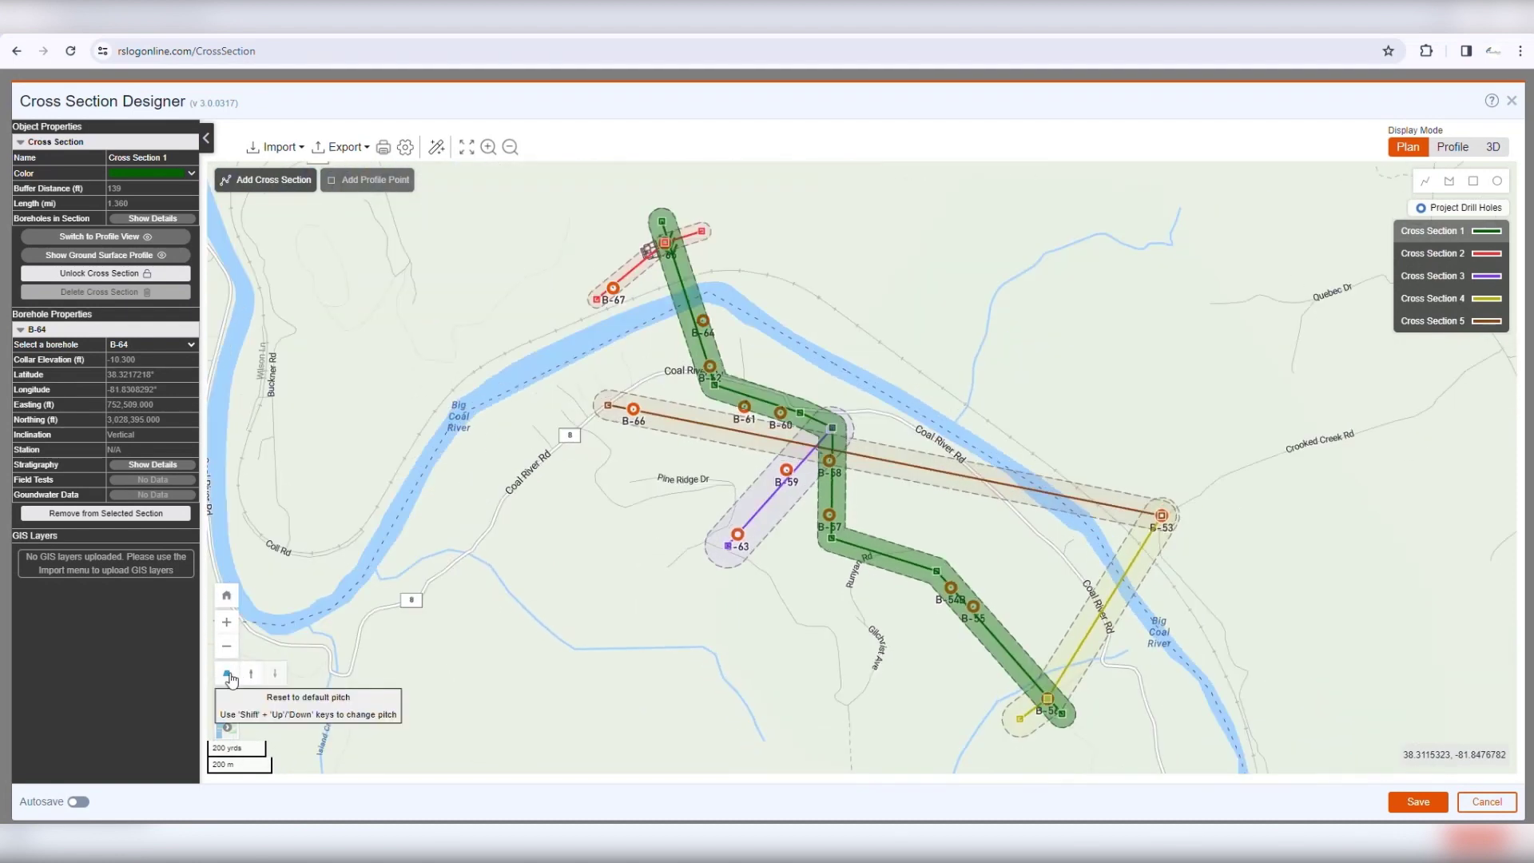
{"action": "left_click", "coordinate": [228, 597]}
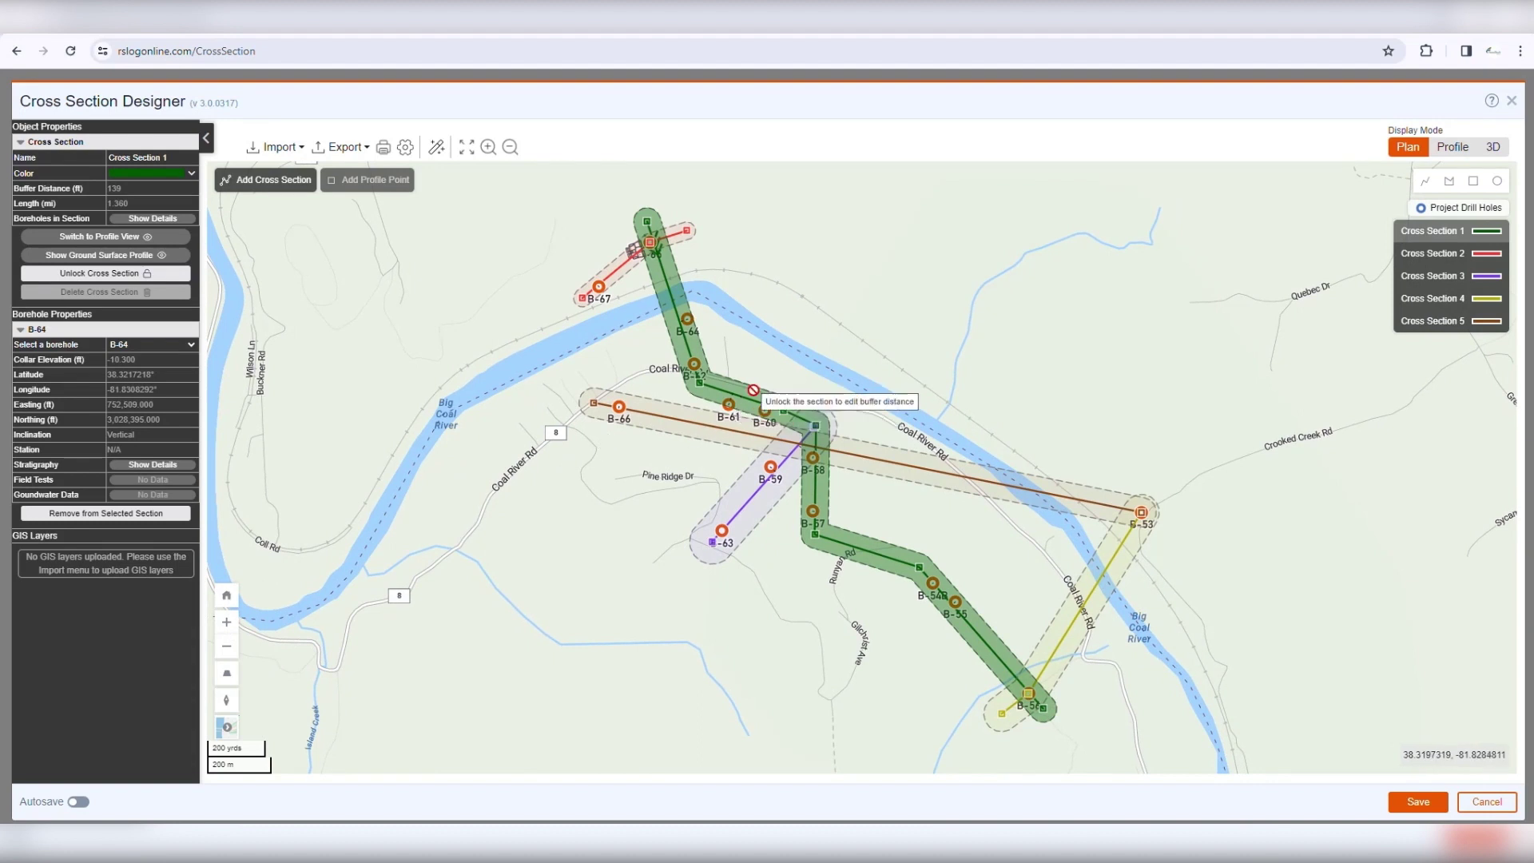
{"action": "left_click", "coordinate": [192, 176]}
{"action": "left_click", "coordinate": [191, 176]}
{"action": "left_click", "coordinate": [170, 218]}
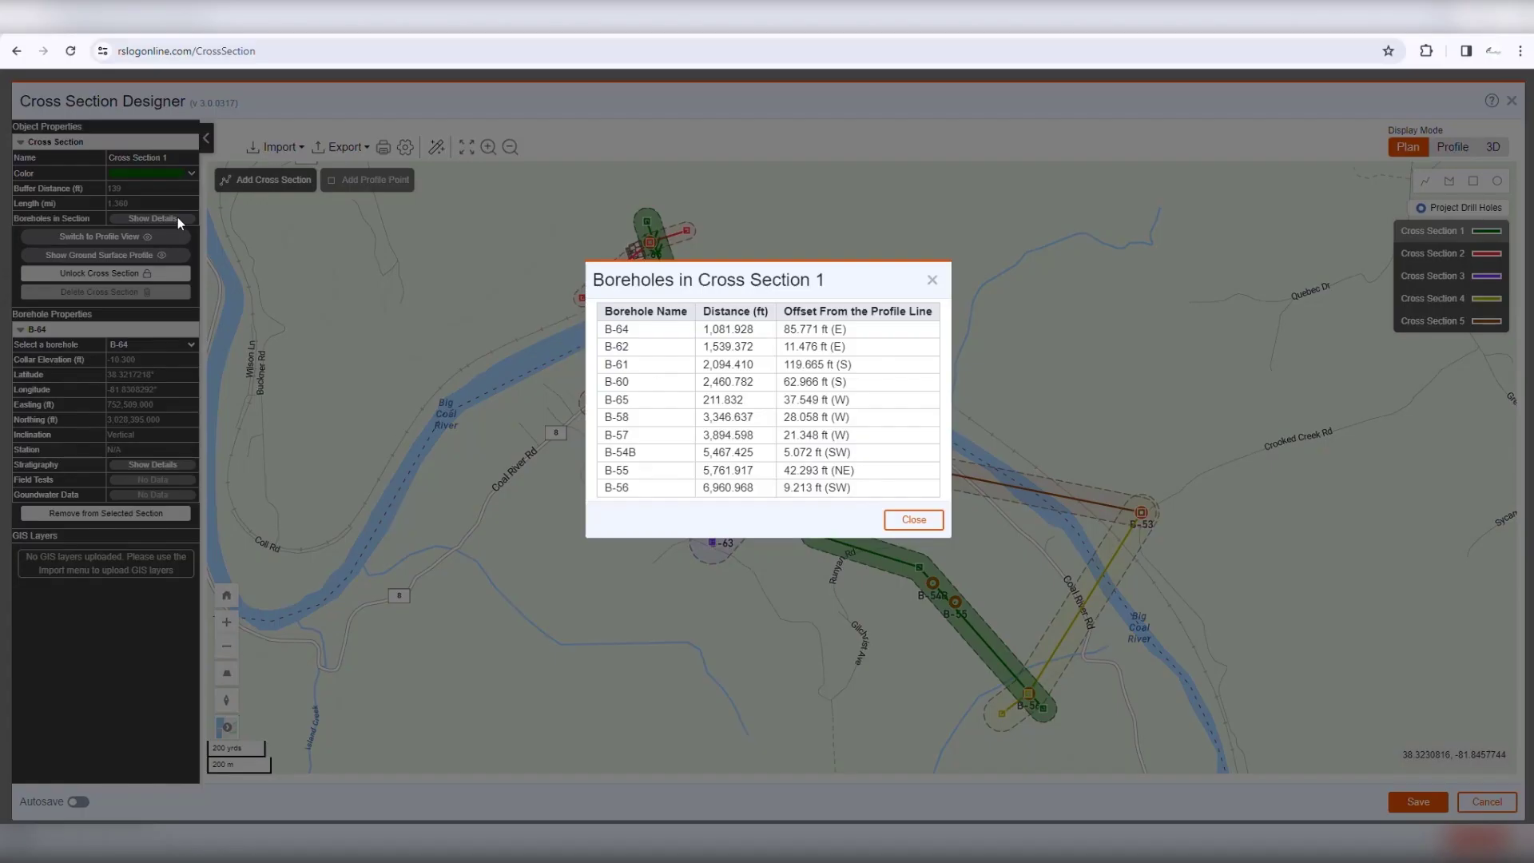
{"action": "left_click", "coordinate": [914, 520]}
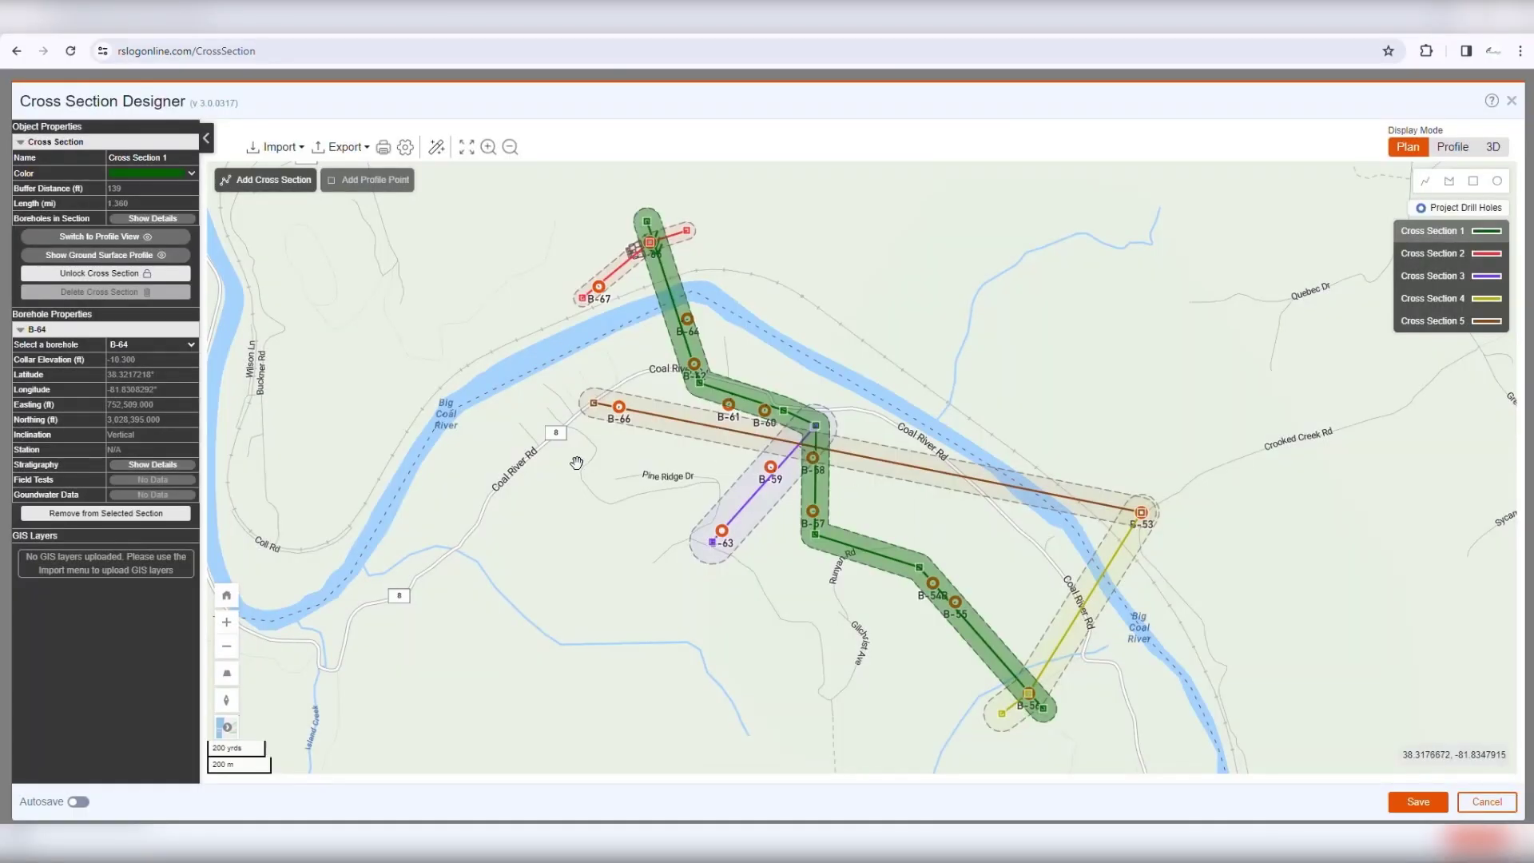
{"action": "left_click", "coordinate": [266, 184]}
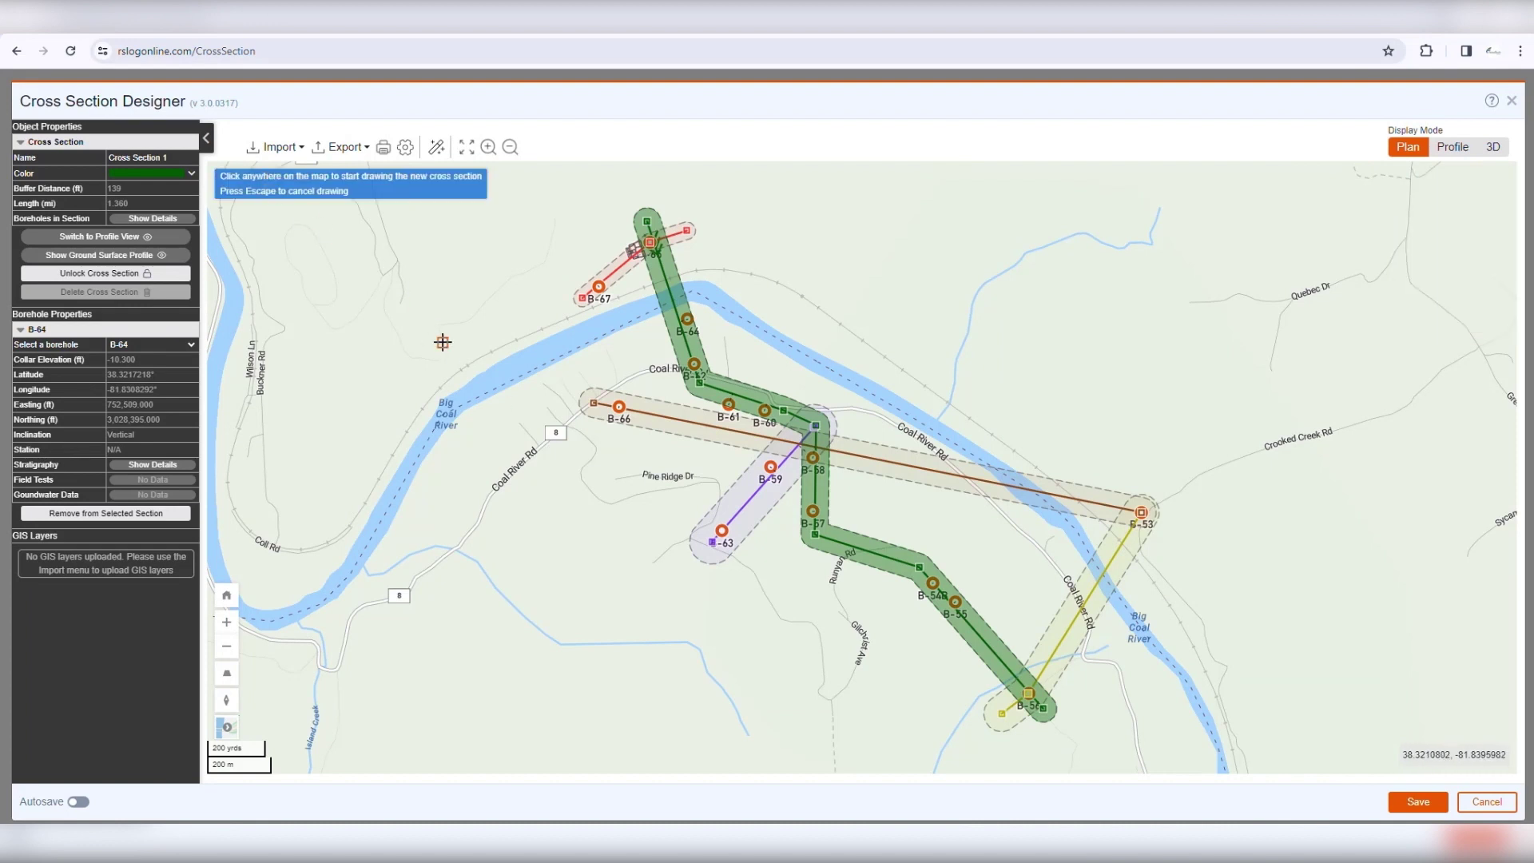
- Draw Cross Section 6 as a line from north of B-62 past B-60
{"action": "scroll", "coordinate": [666, 372], "scroll_direction": "up", "scroll_amount": 2}
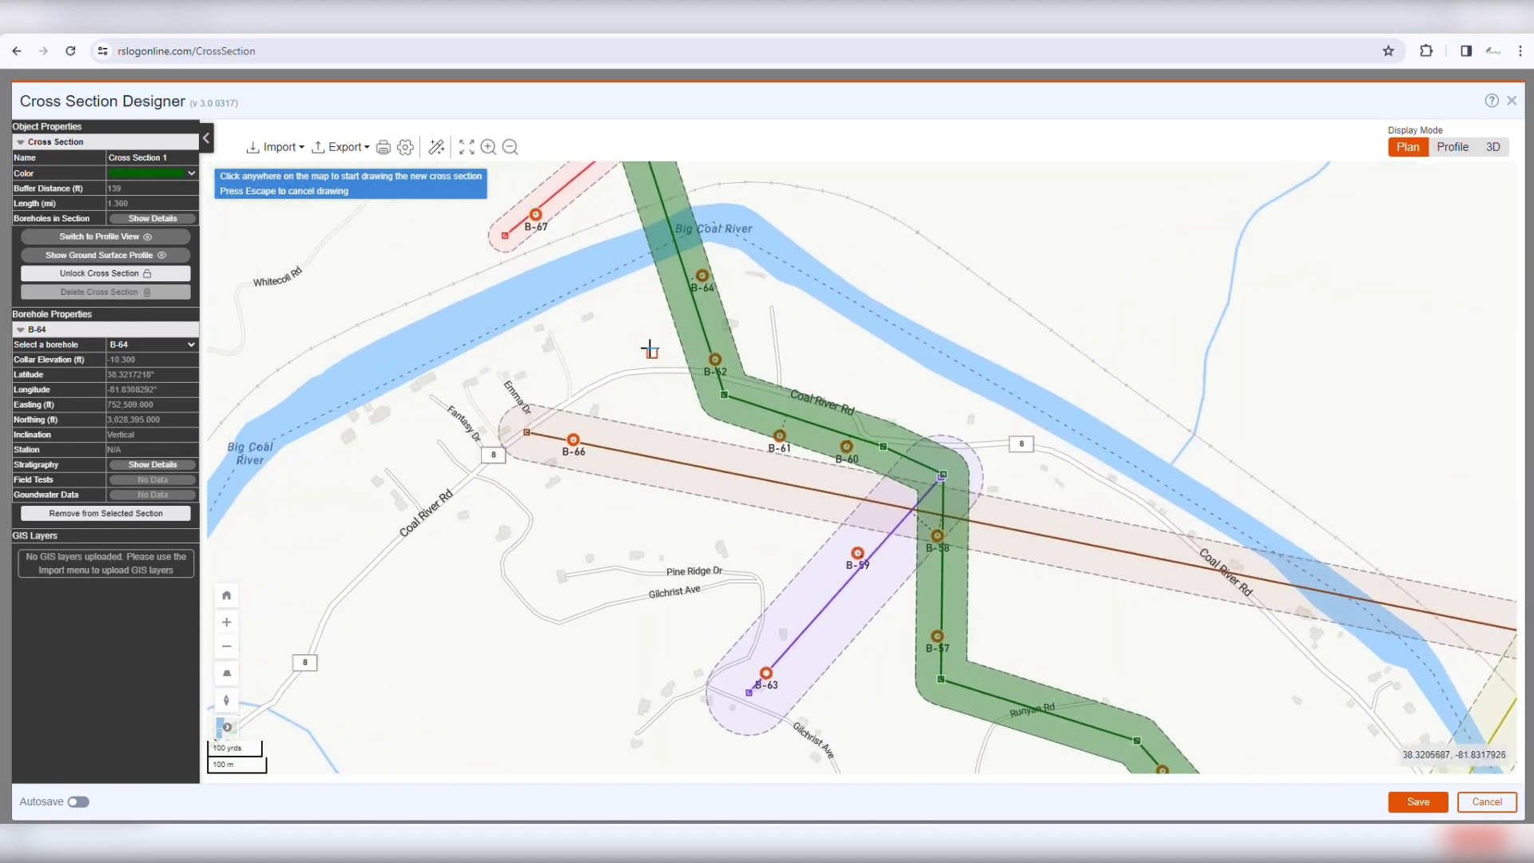
{"action": "left_click", "coordinate": [647, 288]}
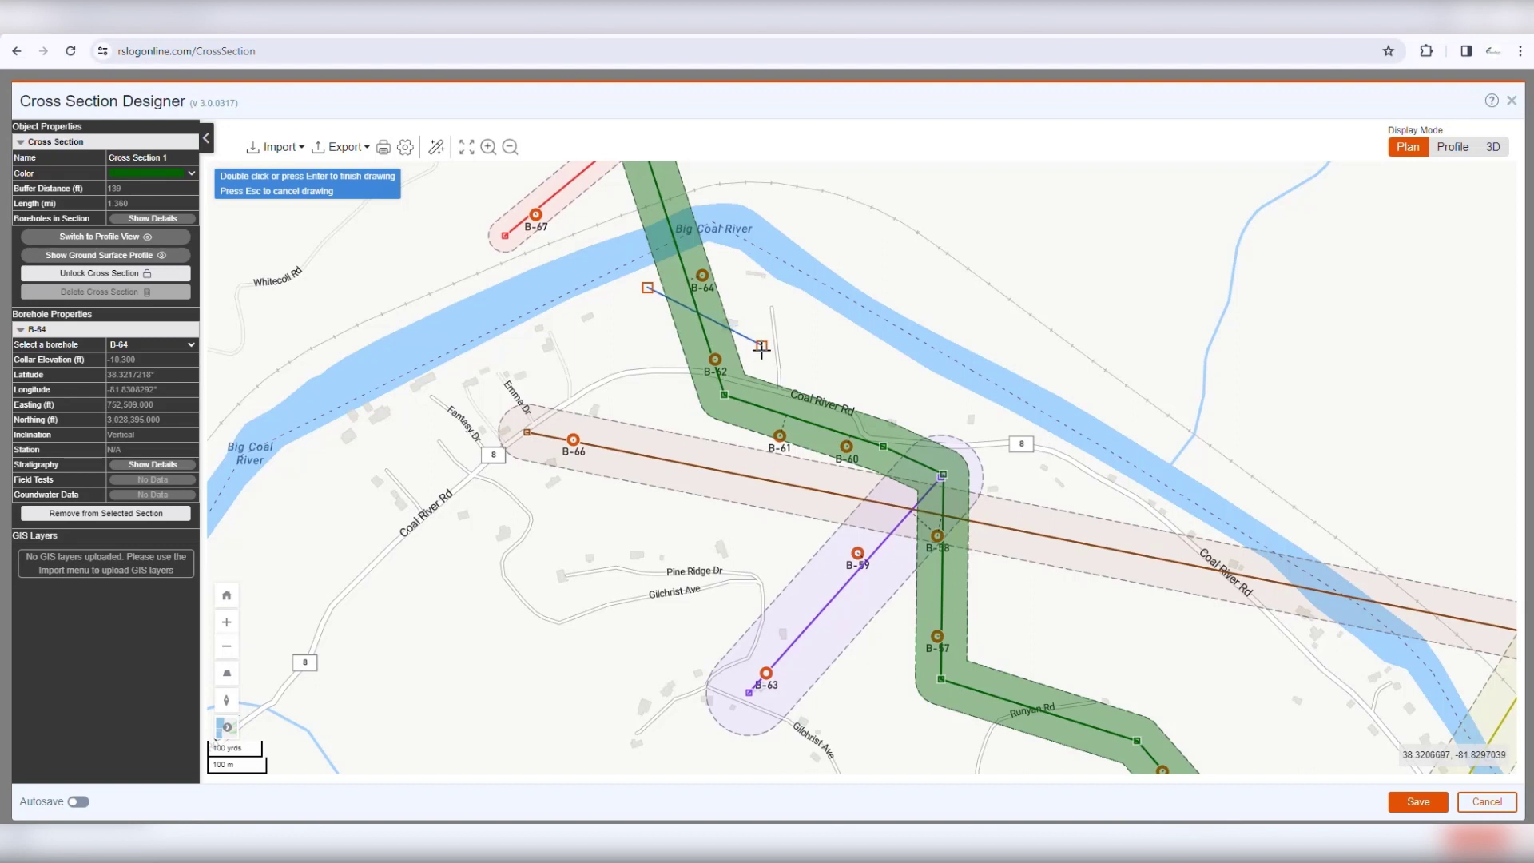
{"action": "left_click", "coordinate": [758, 353]}
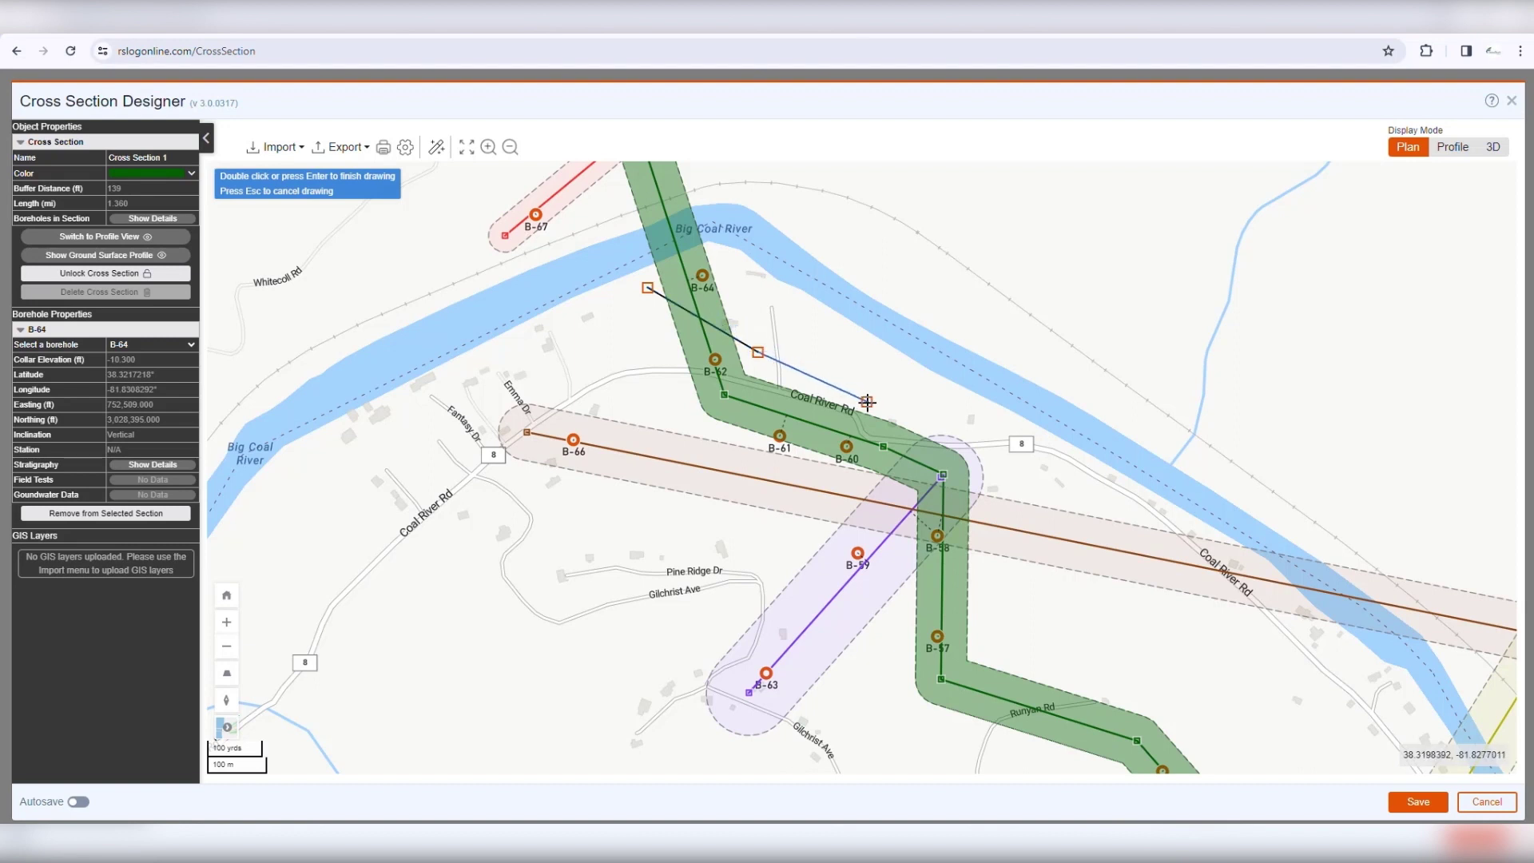
{"action": "left_click", "coordinate": [862, 445]}
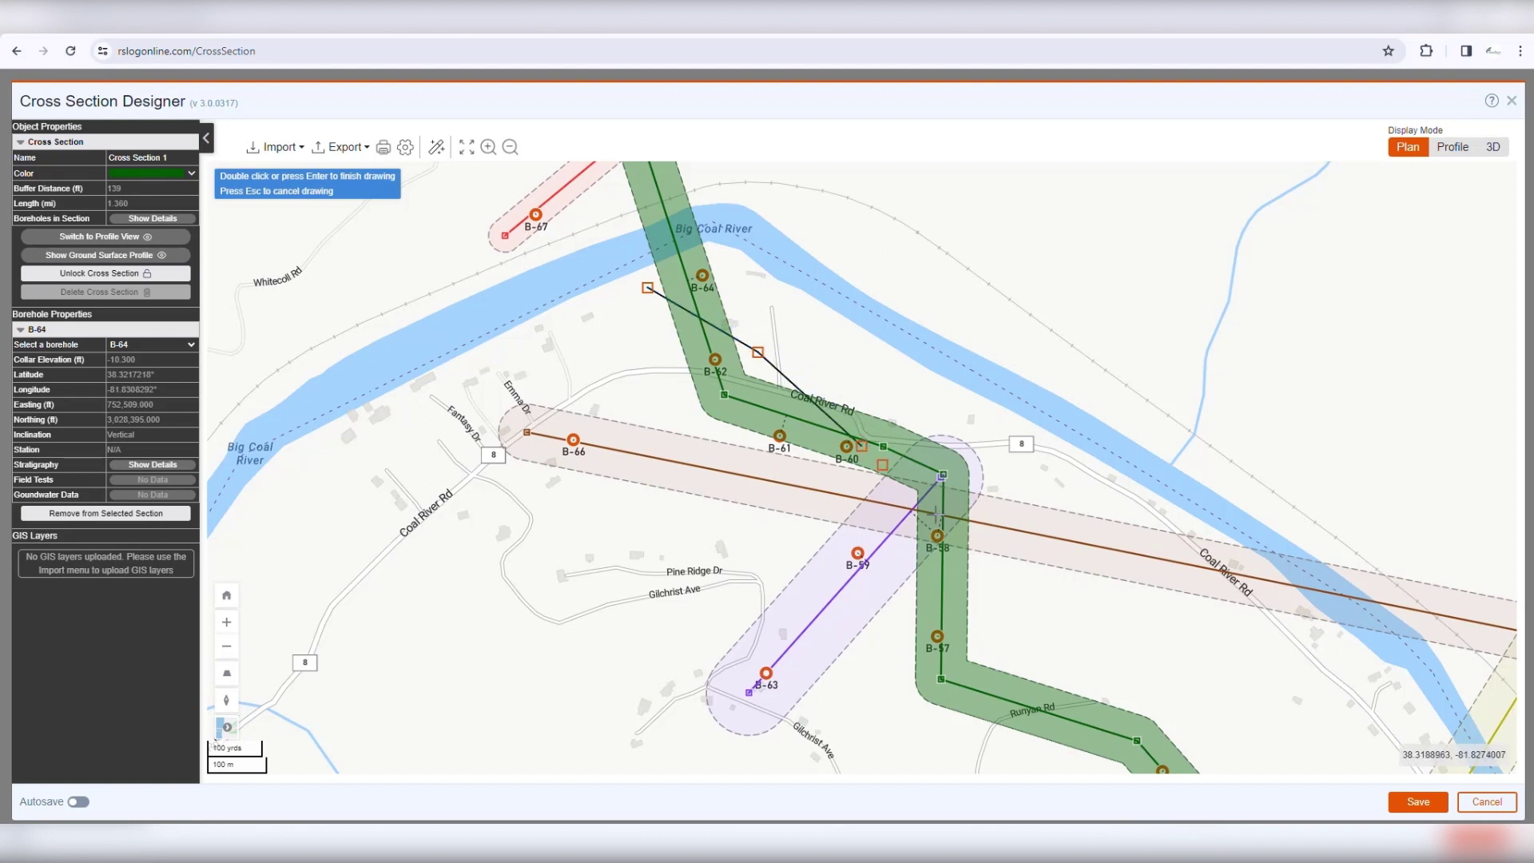
{"action": "double_click", "coordinate": [1025, 616]}
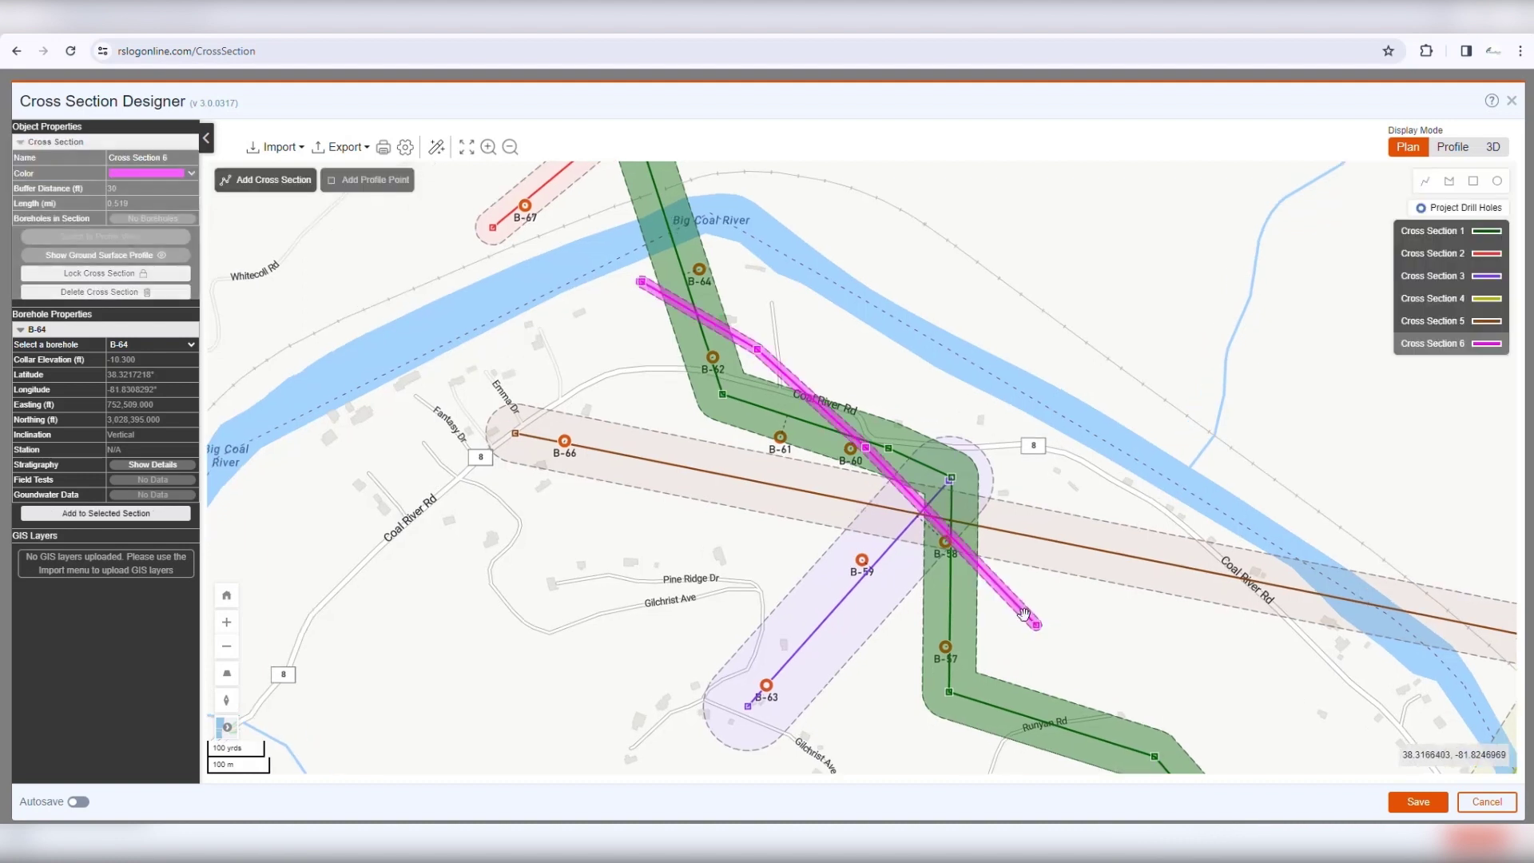
{"action": "scroll", "coordinate": [796, 408], "scroll_direction": "up", "scroll_amount": 2}
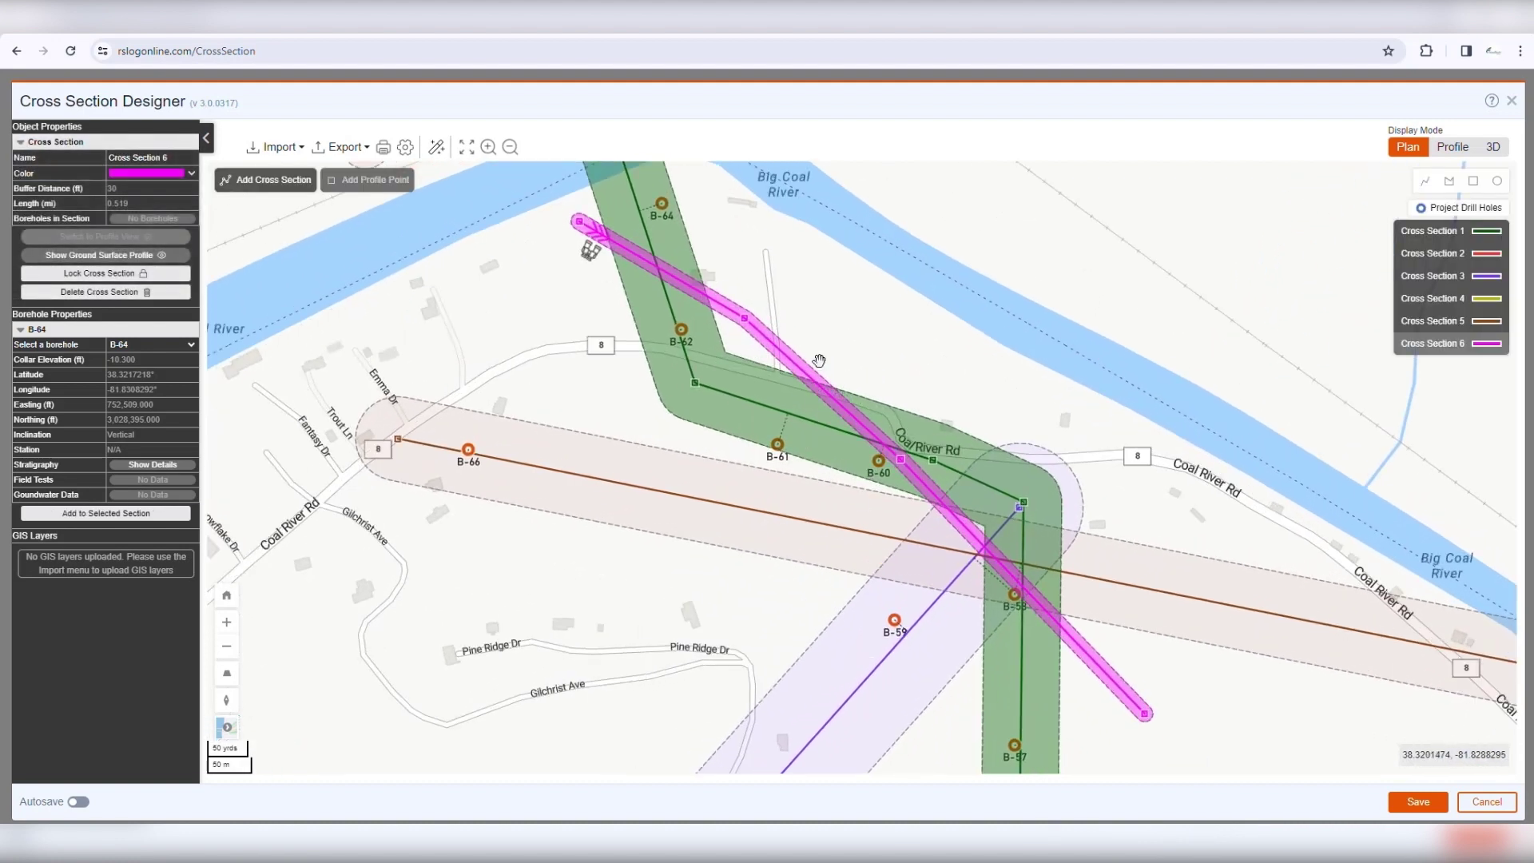
- Drag Cross Section 6's buffer edge outward to a 92 ft buffer distance
{"action": "left_click_drag", "start_coordinate": [817, 377], "coordinate": [831, 346]}
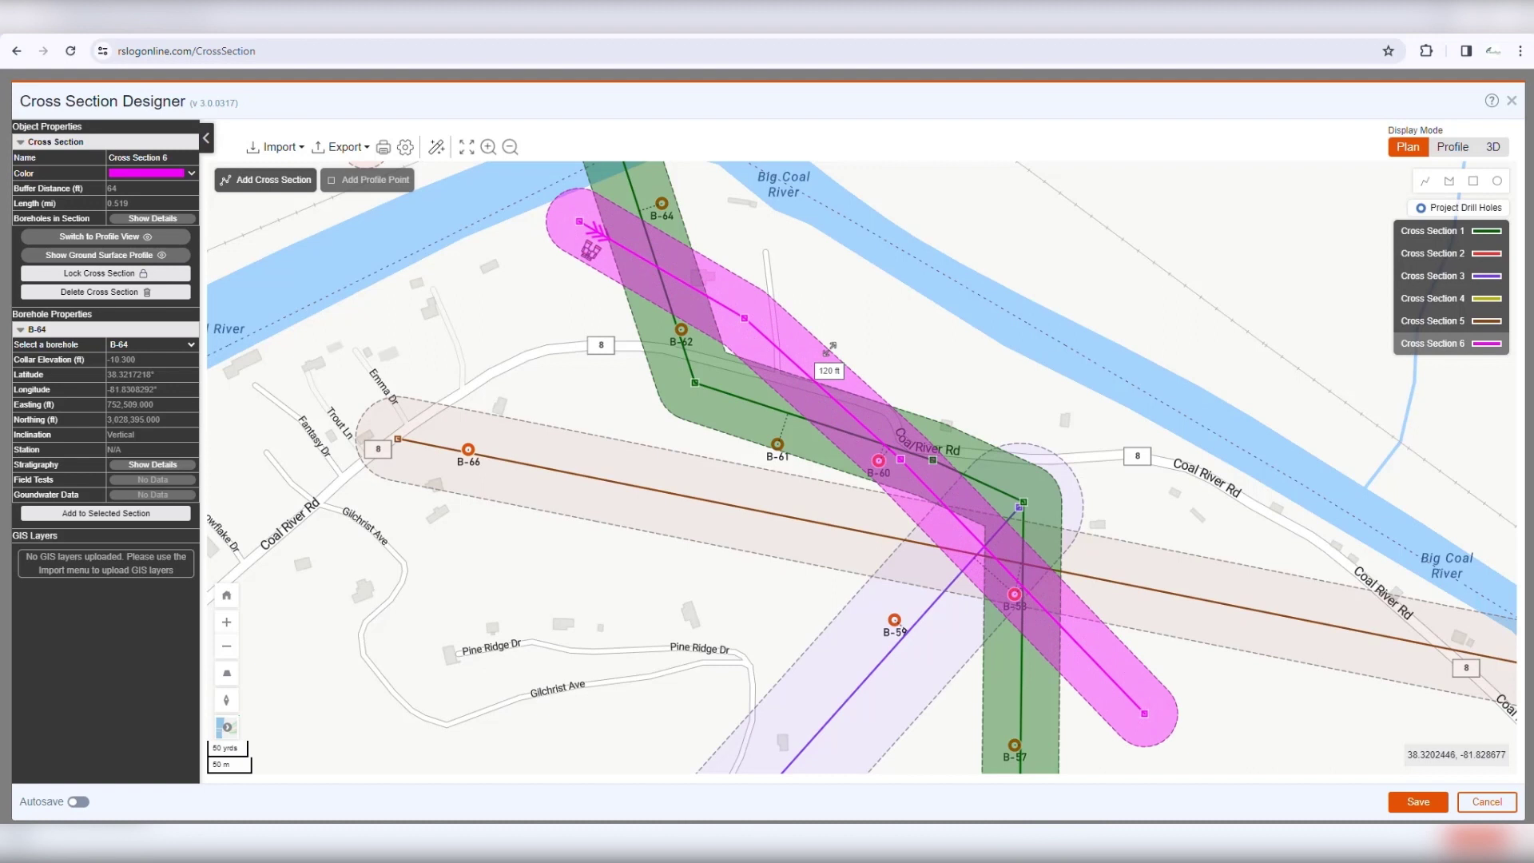
{"action": "left_click_drag", "start_coordinate": [832, 346], "coordinate": [836, 377]}
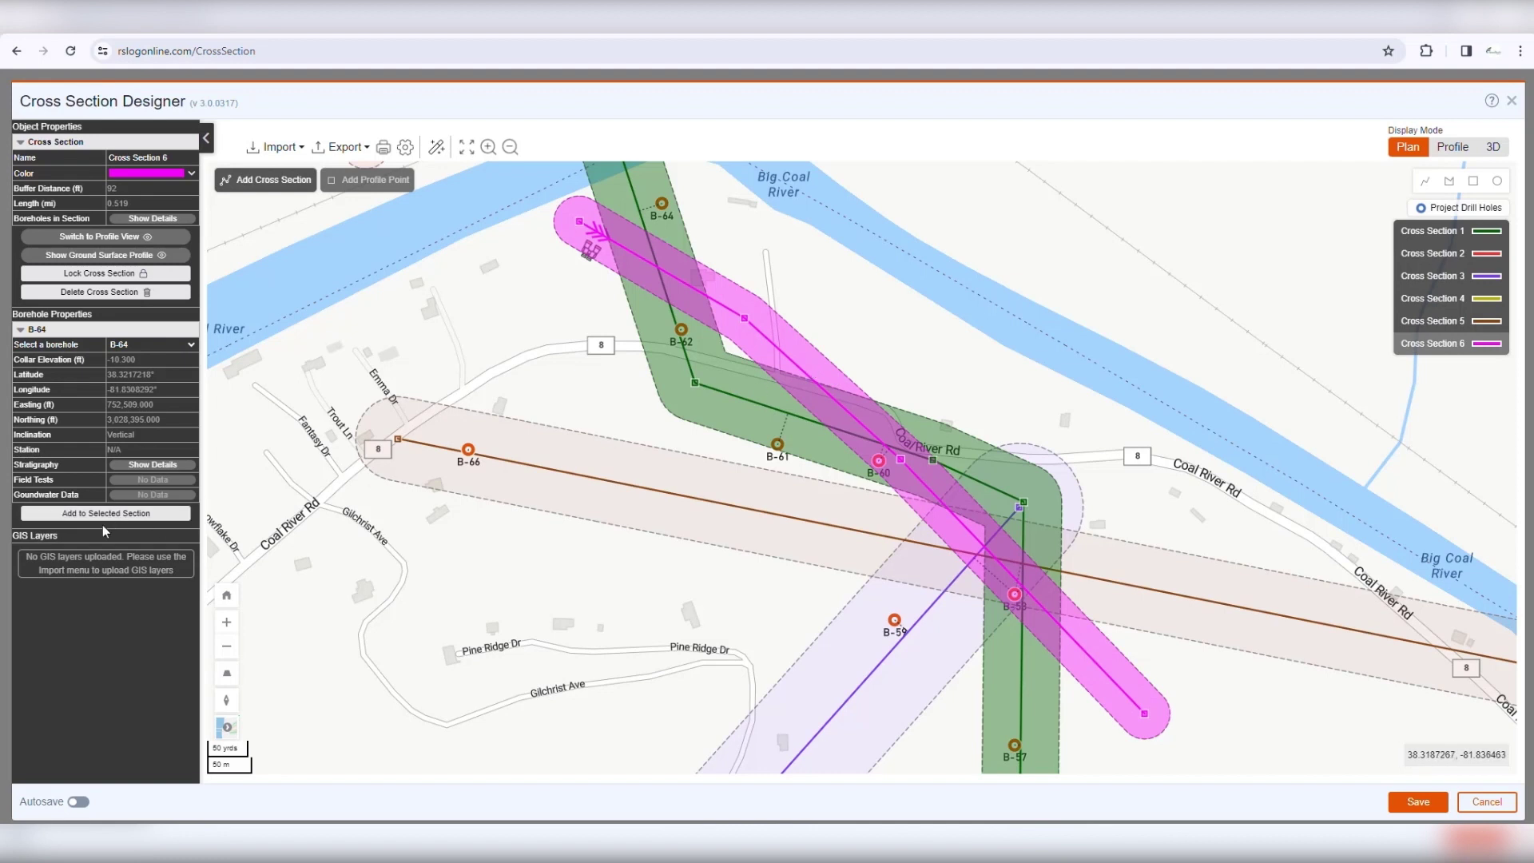
{"action": "left_click", "coordinate": [152, 344]}
- Add borehole B-61 to Cross Section 6, then remove it again
{"action": "left_click", "coordinate": [163, 440]}
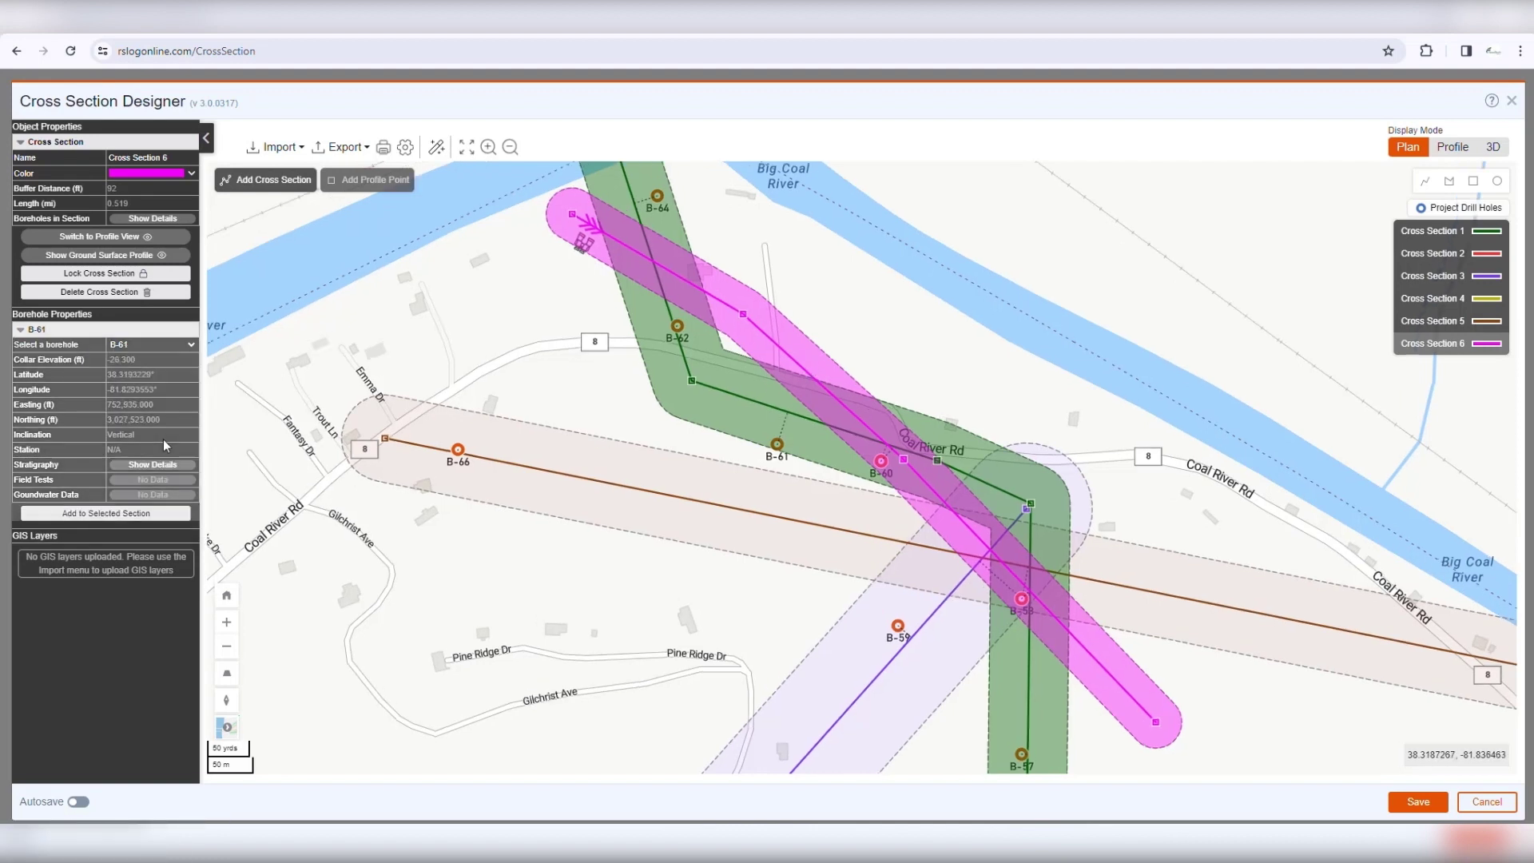
{"action": "left_click", "coordinate": [105, 515]}
{"action": "left_click", "coordinate": [104, 515]}
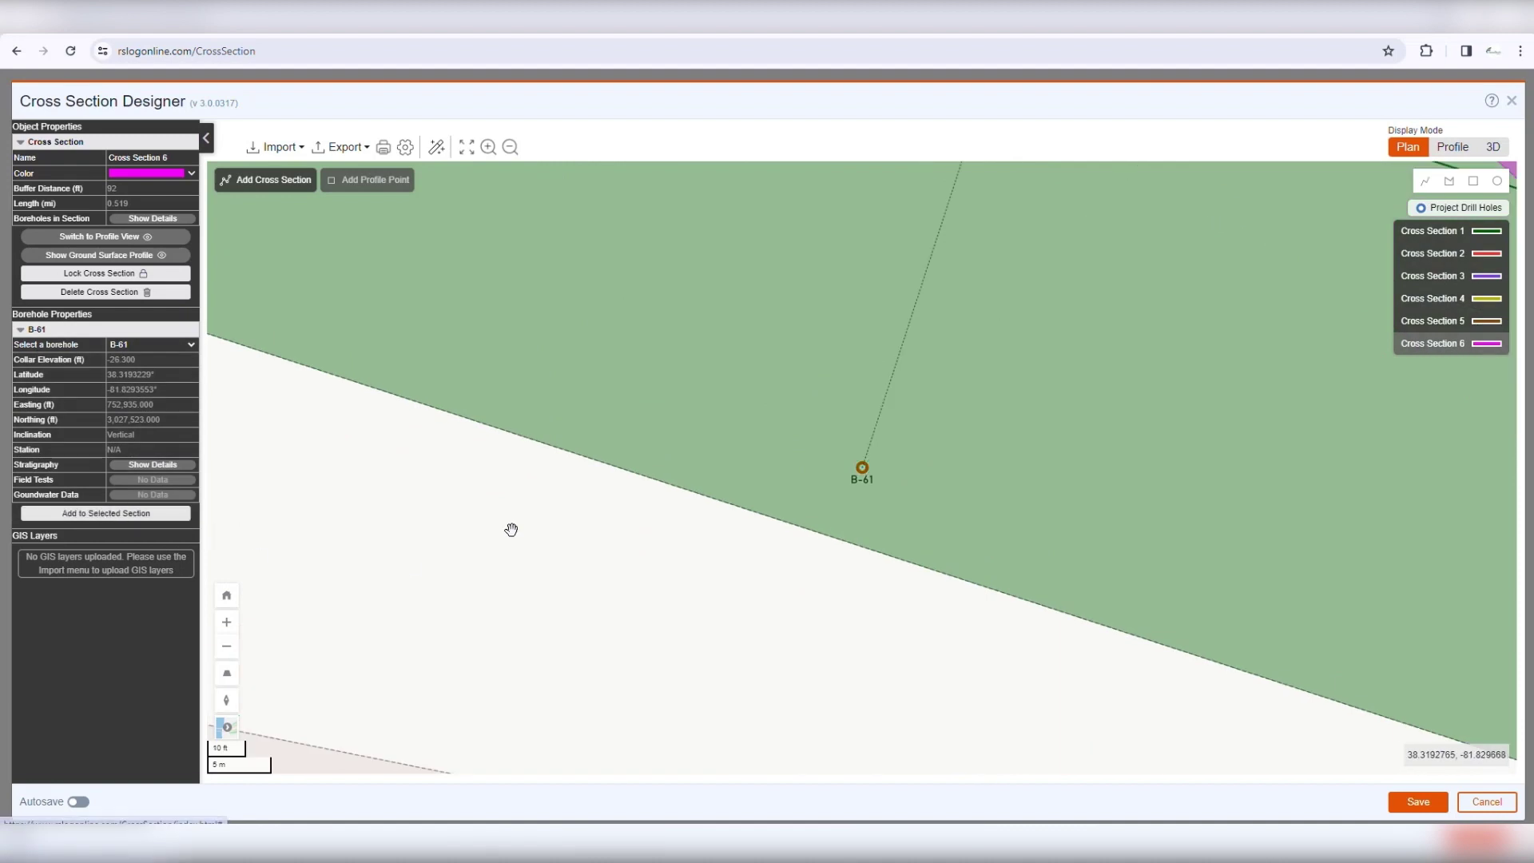
- Add a profile point on Cross Section 6 and drag it slightly to bend the line
{"action": "scroll", "coordinate": [503, 519], "scroll_direction": "down", "scroll_amount": 2}
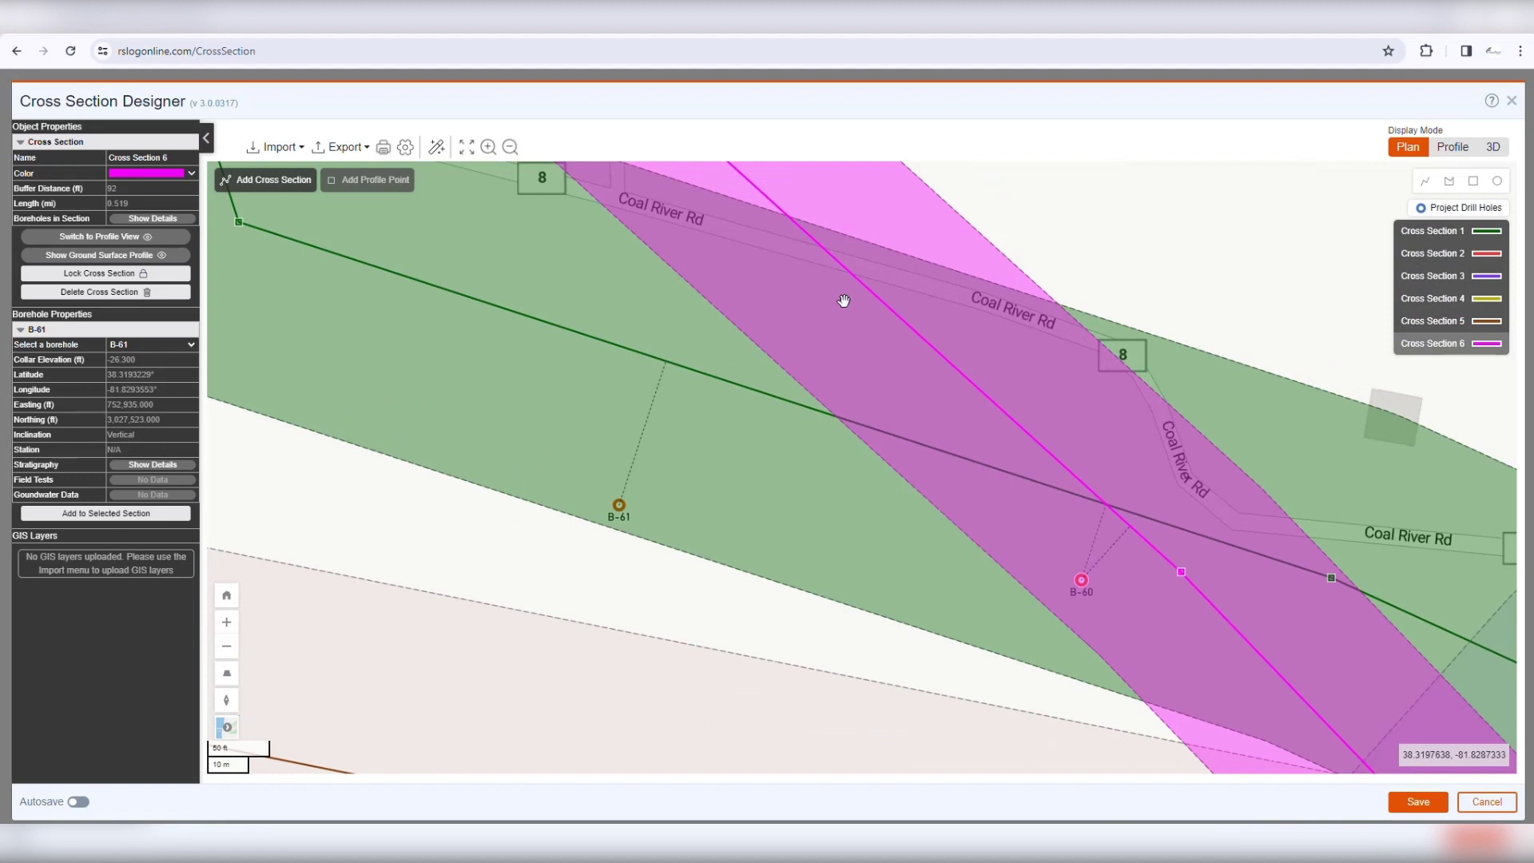
{"action": "scroll", "coordinate": [842, 301], "scroll_direction": "down", "scroll_amount": 3}
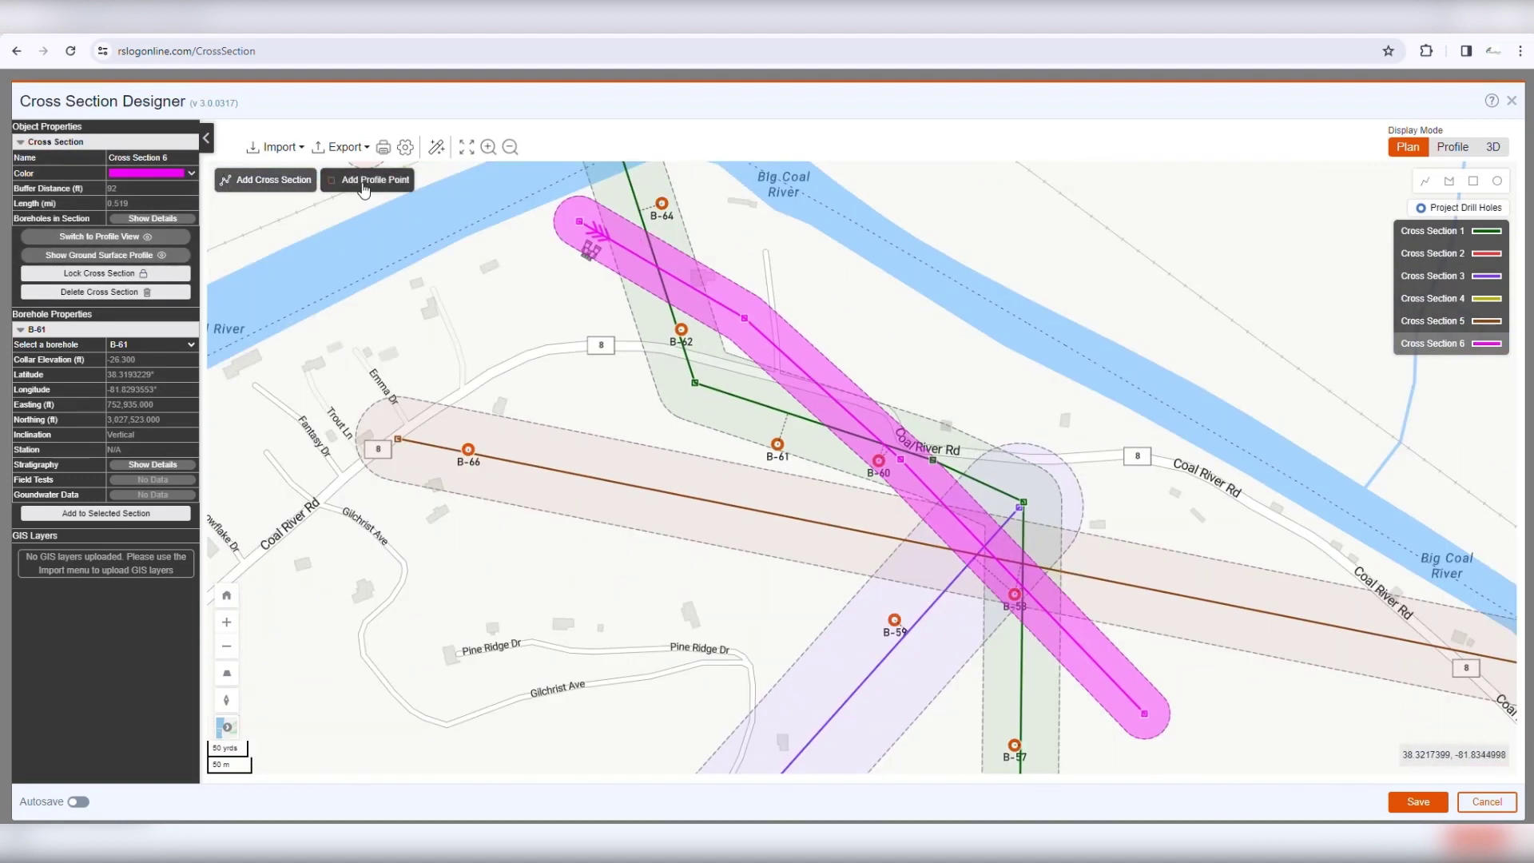
{"action": "left_click", "coordinate": [363, 182]}
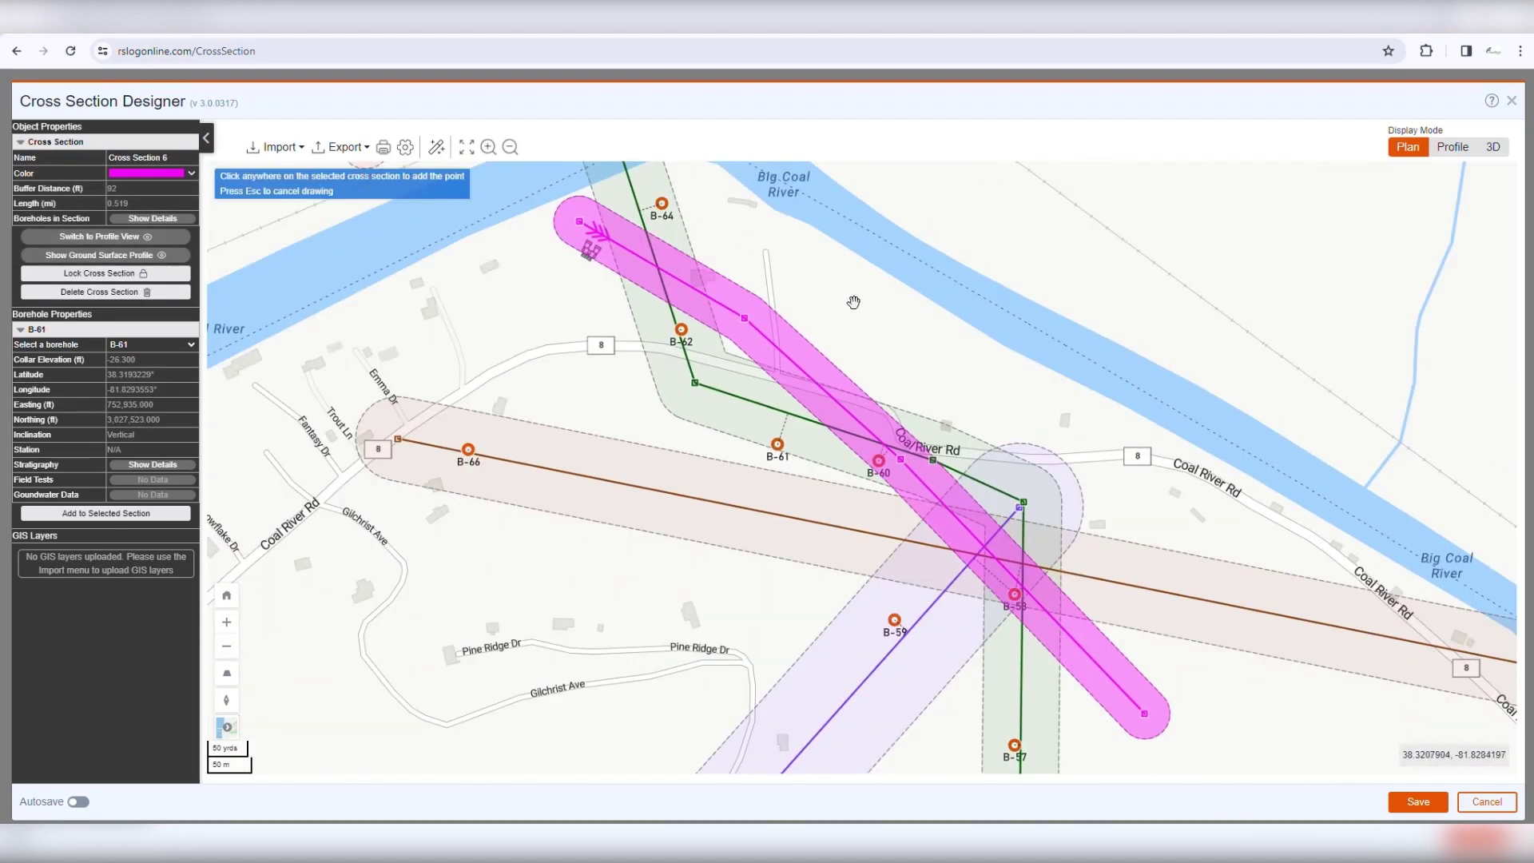
{"action": "left_click", "coordinate": [785, 355]}
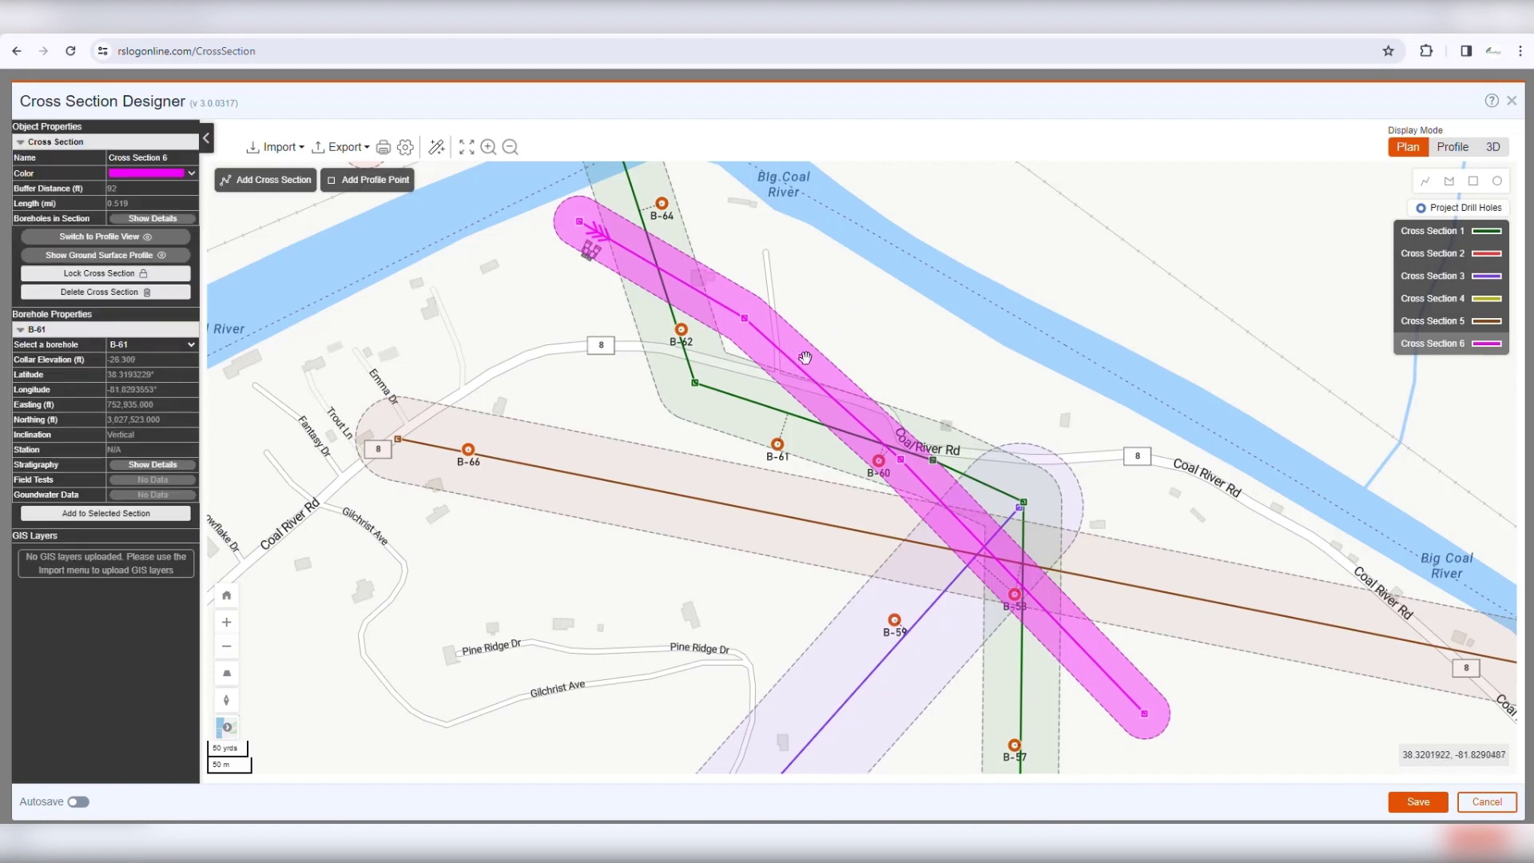
{"action": "left_click_drag", "start_coordinate": [805, 357], "coordinate": [810, 357]}
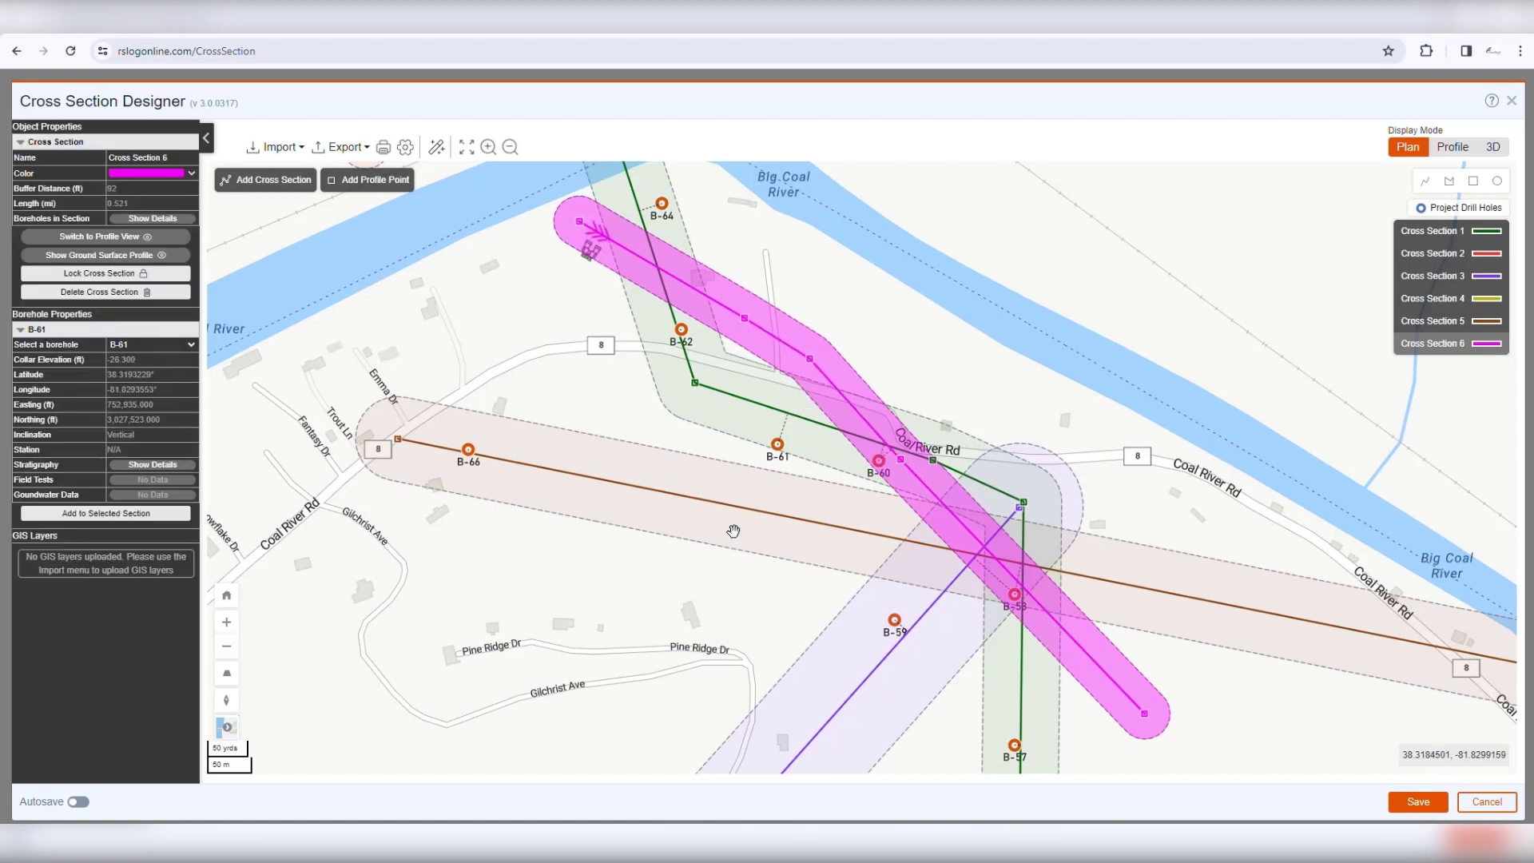
- Move a profile point onto B-62, delete the other profile point, and show the ground surface profile
{"action": "left_click", "coordinate": [744, 319]}
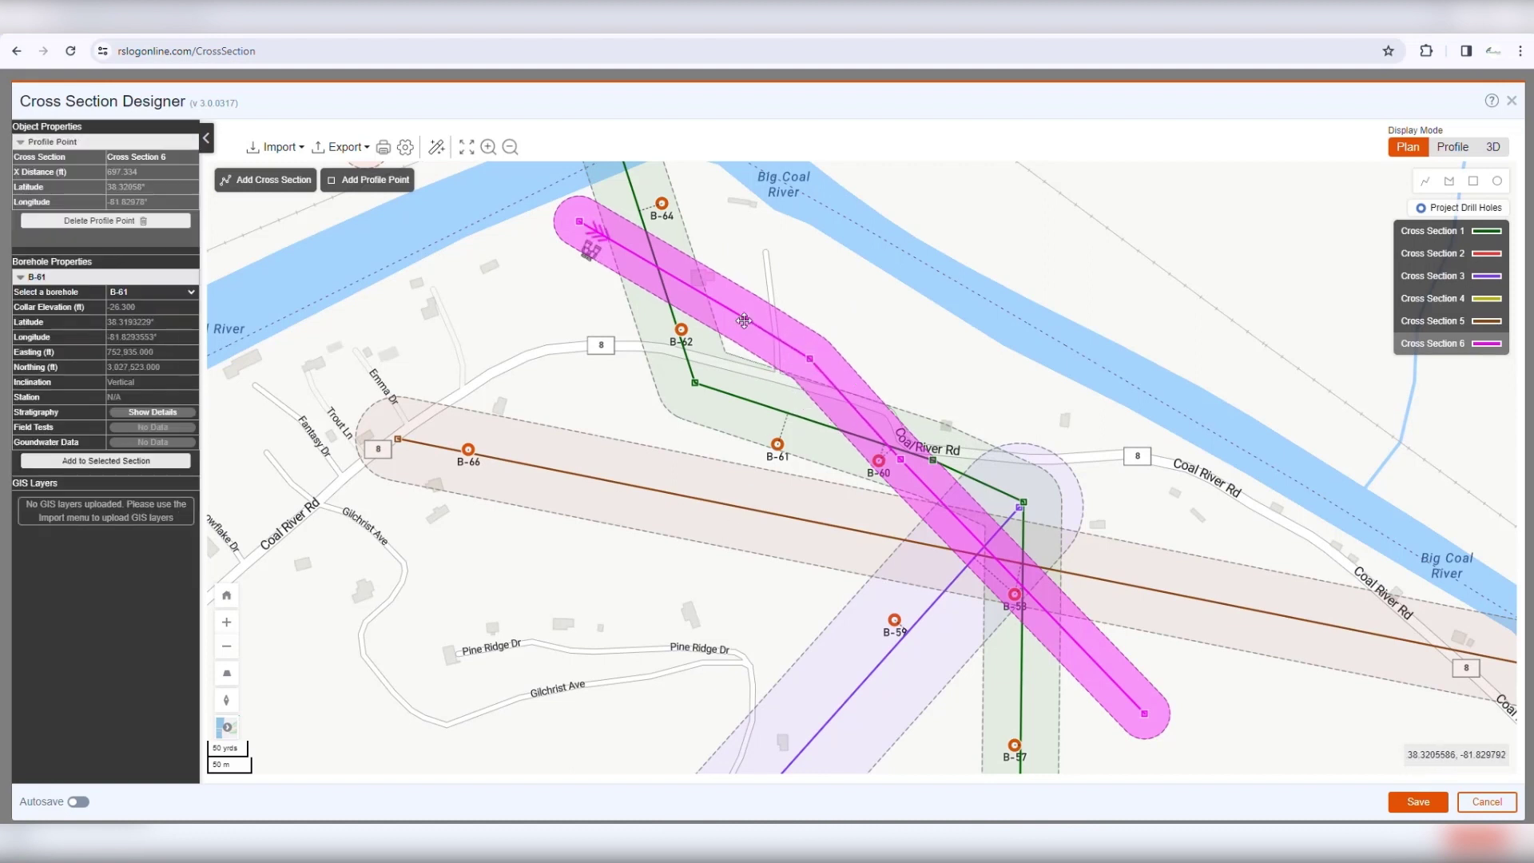
{"action": "left_click_drag", "start_coordinate": [744, 320], "coordinate": [700, 356]}
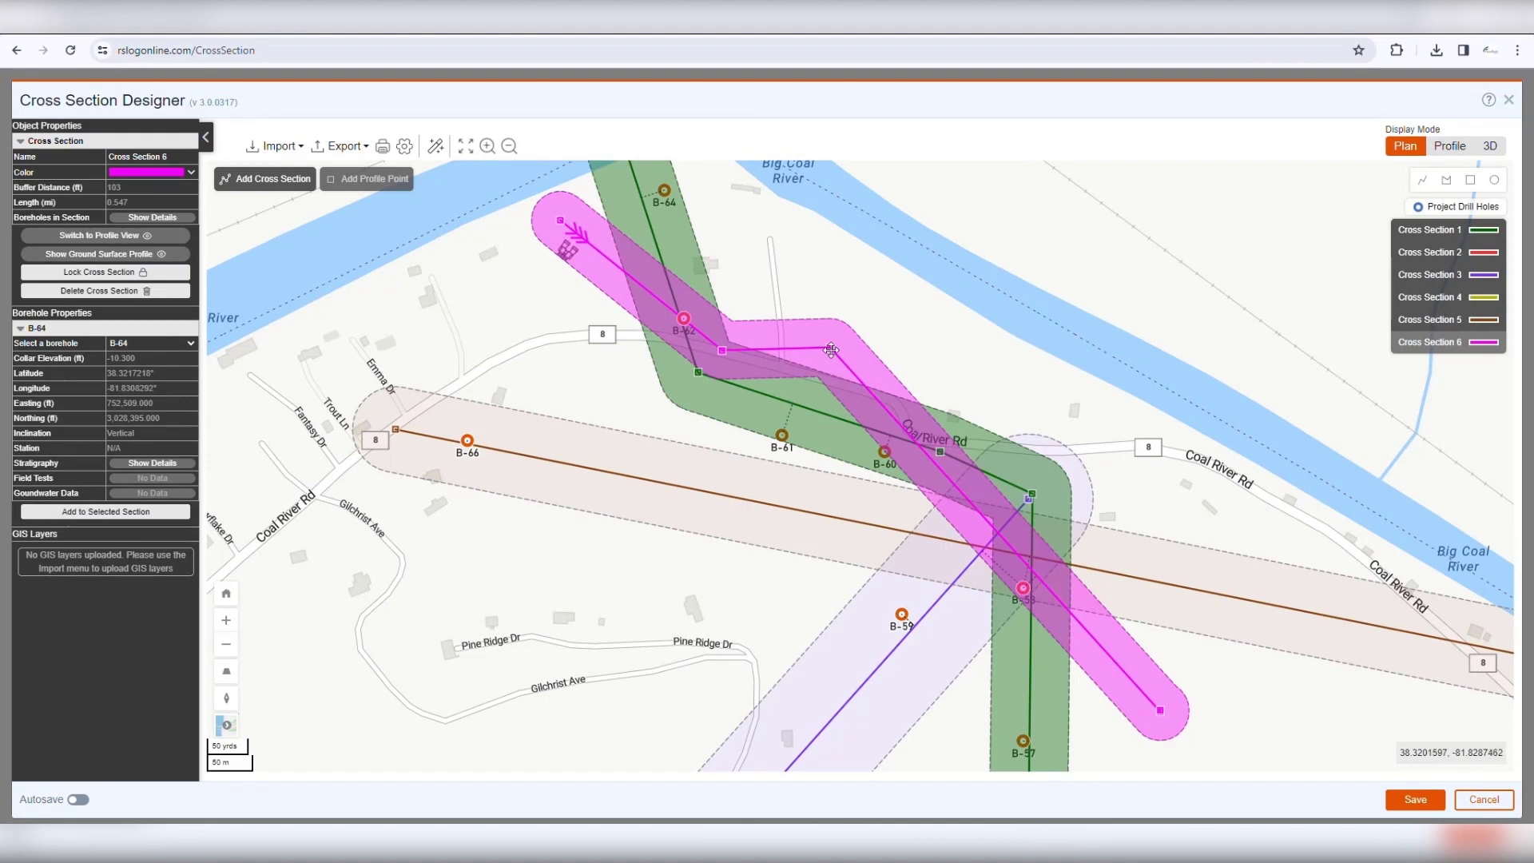
{"action": "left_click", "coordinate": [831, 349]}
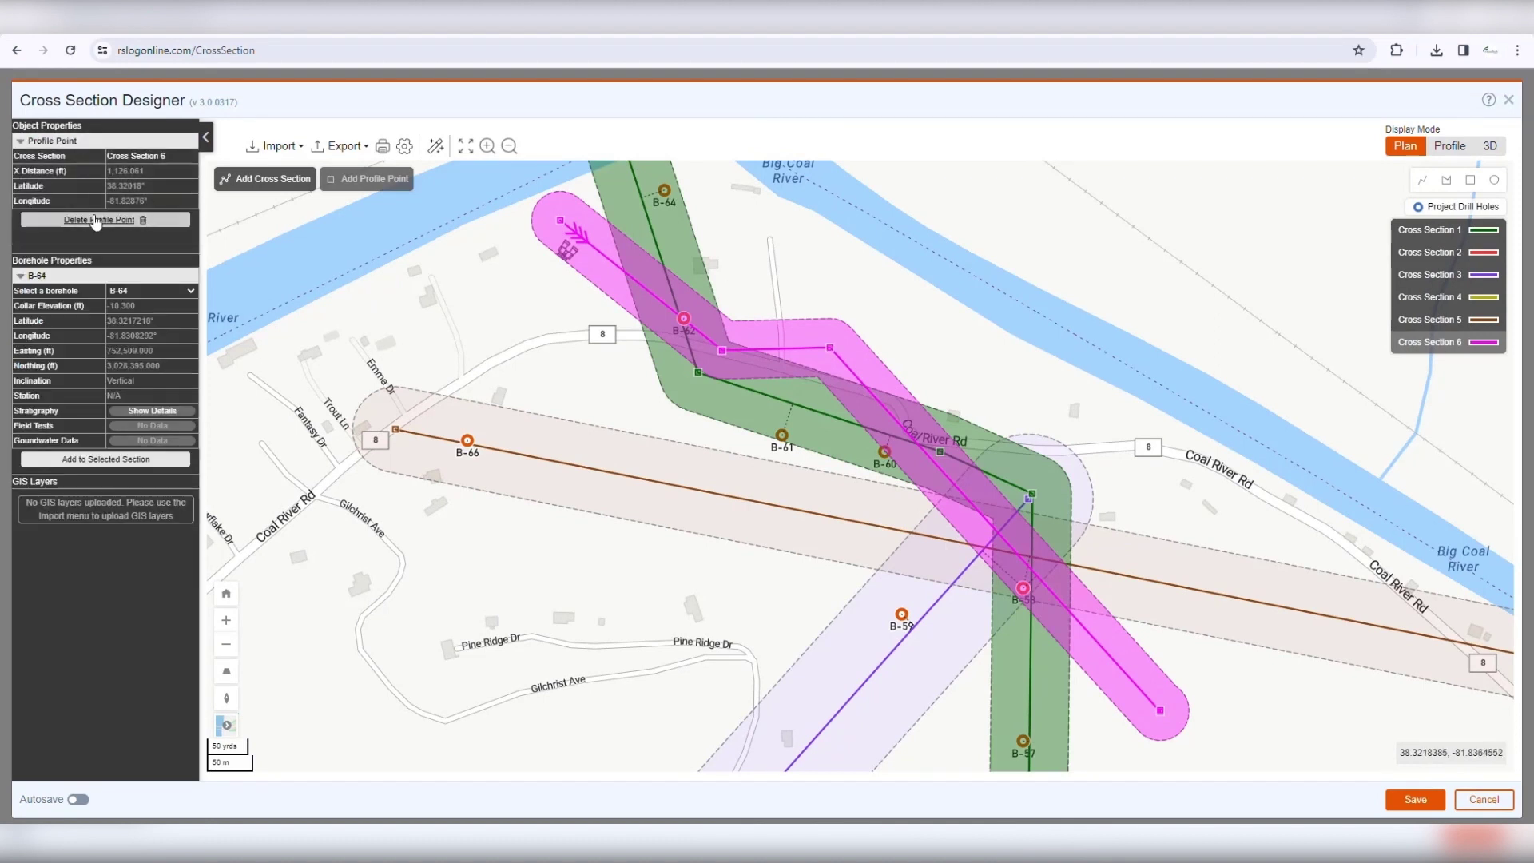
{"action": "left_click", "coordinate": [84, 219]}
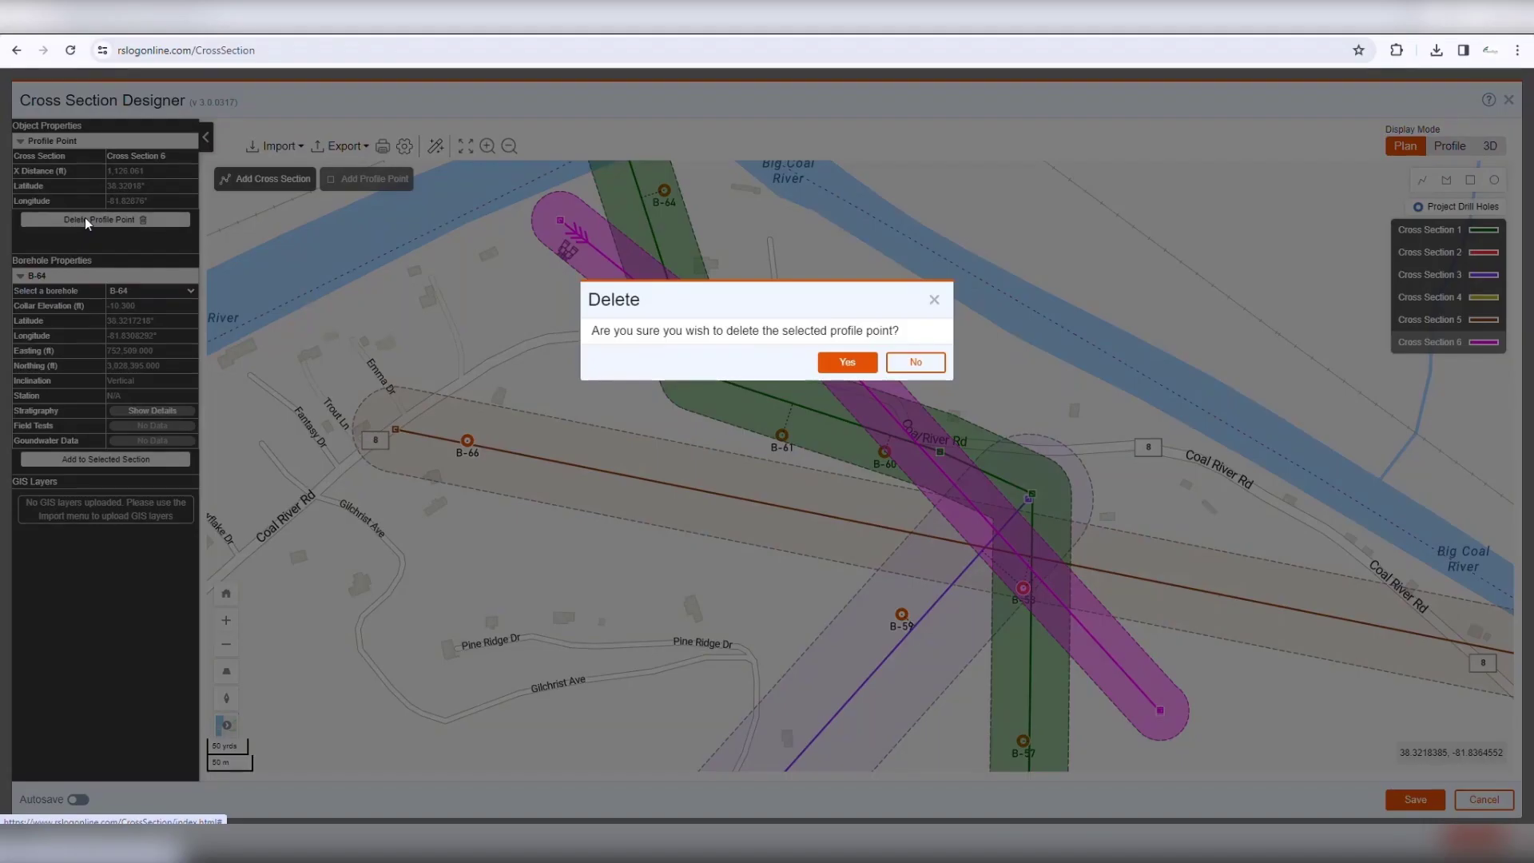
{"action": "left_click", "coordinate": [846, 365]}
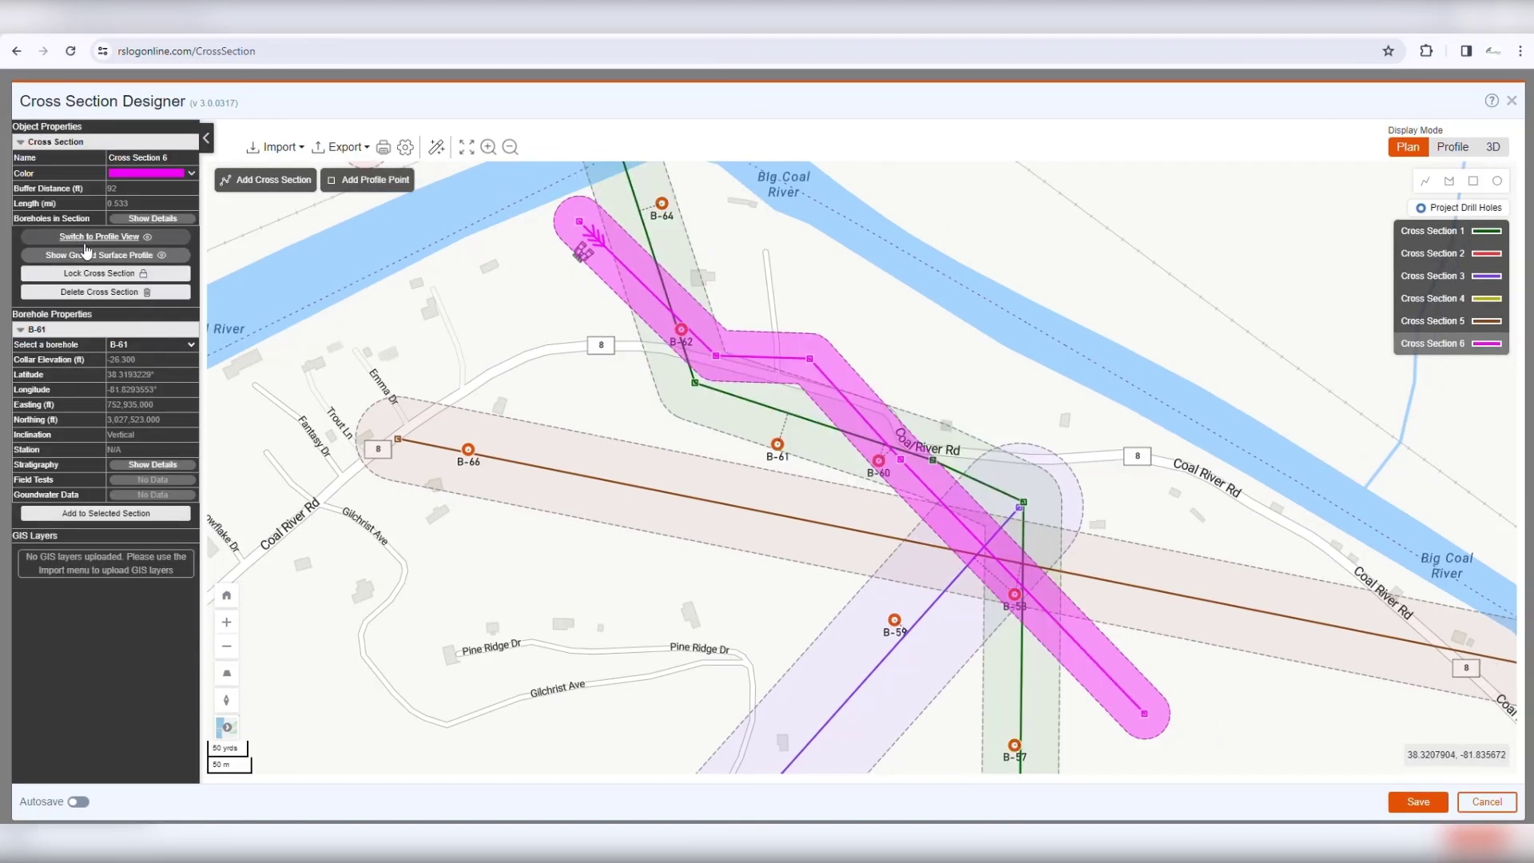
{"action": "left_click", "coordinate": [87, 254]}
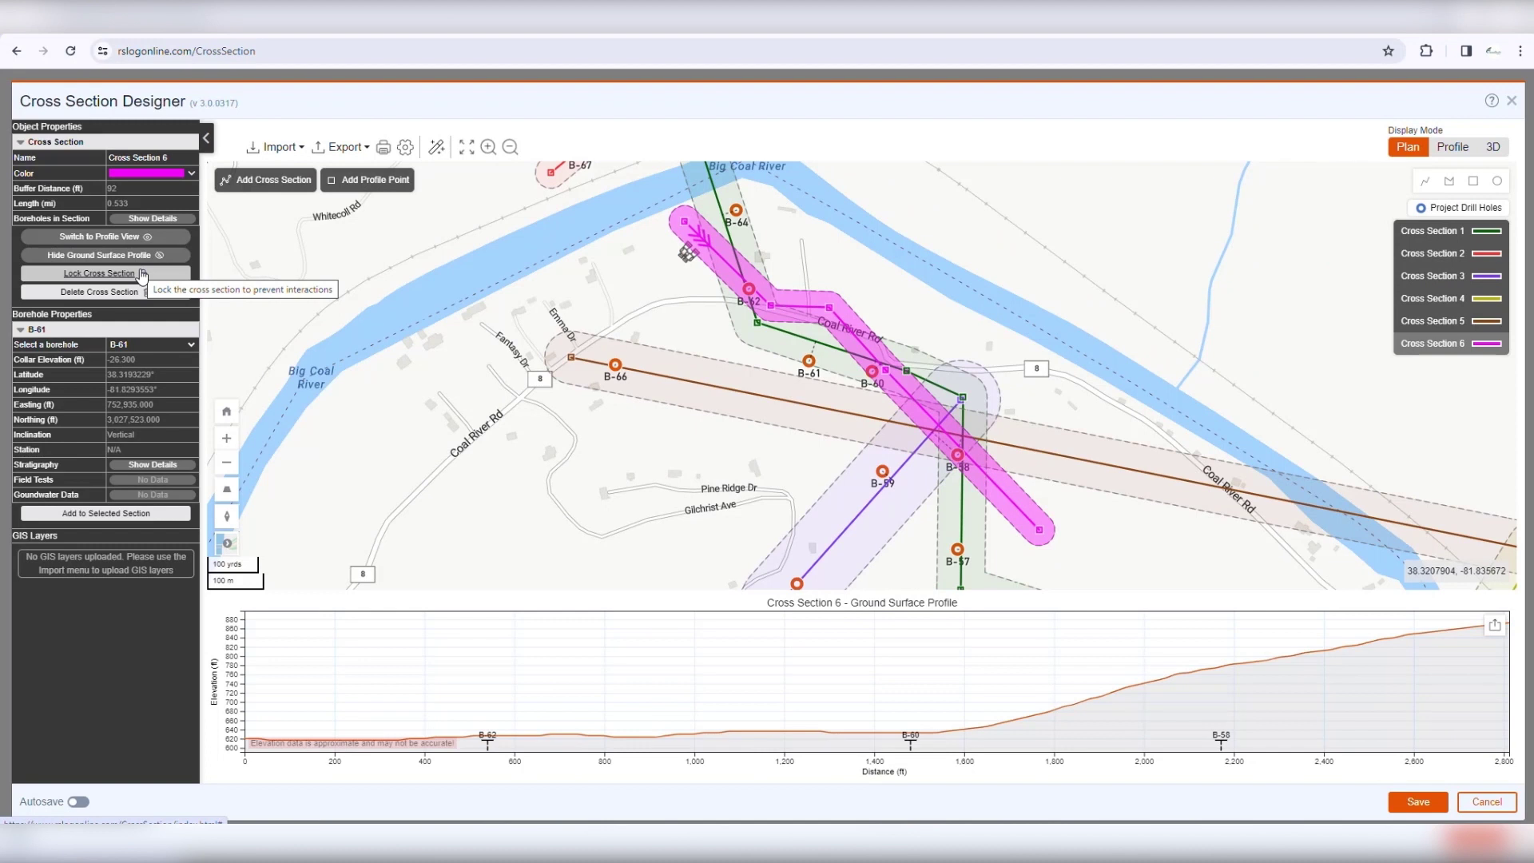
- Hide the ground surface profile chart and zoom in on the plan map
{"action": "left_click", "coordinate": [107, 257]}
{"action": "key", "text": "plus"}
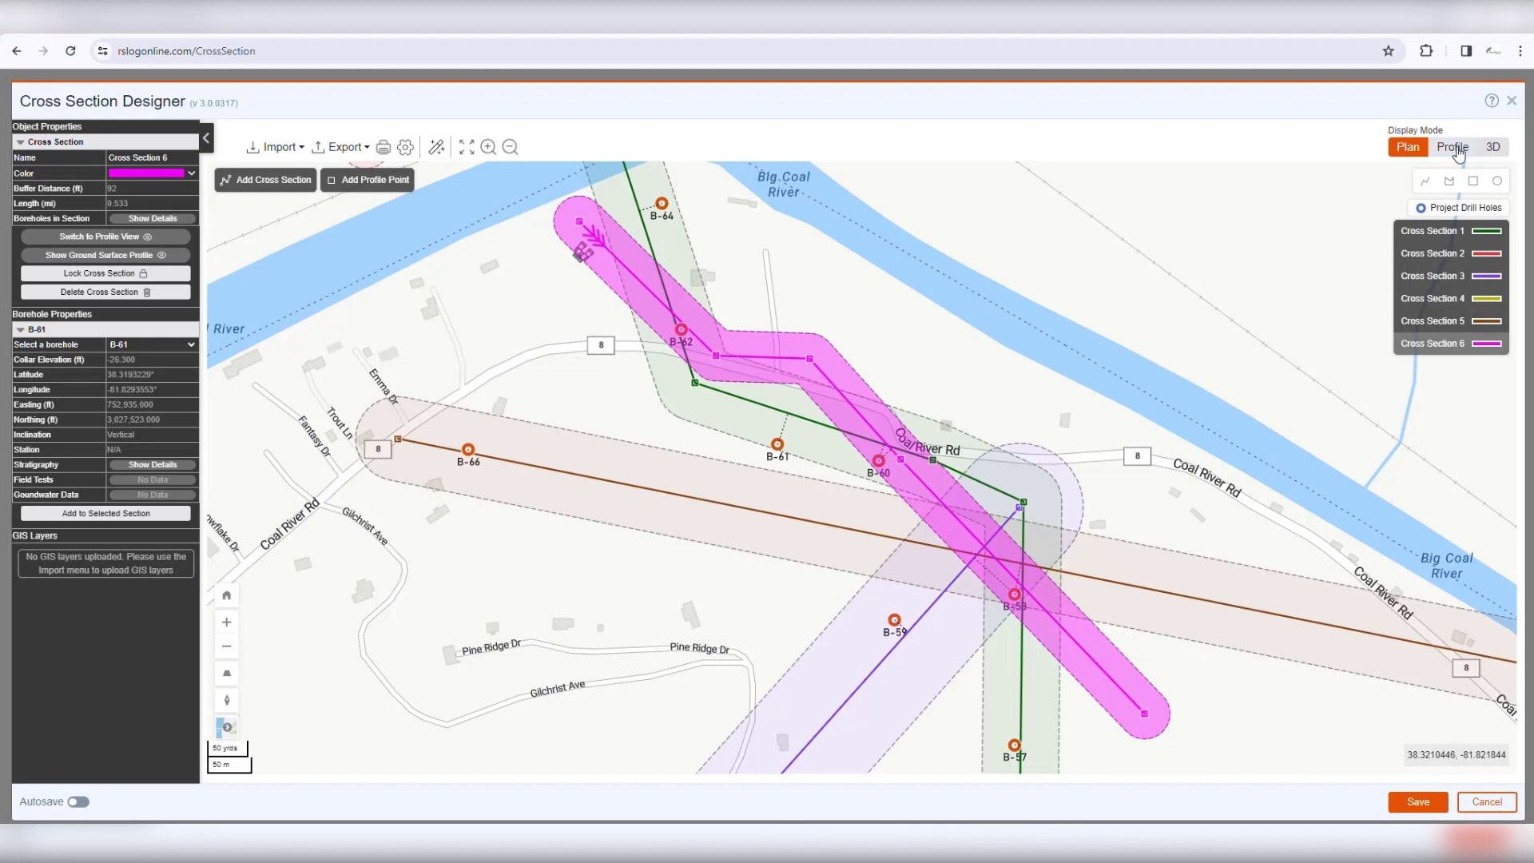
- Draw the five-cornered Building #1 polygon over Pine Ridge Dr beside Gilchrist Ave
{"action": "left_click", "coordinate": [1449, 181]}
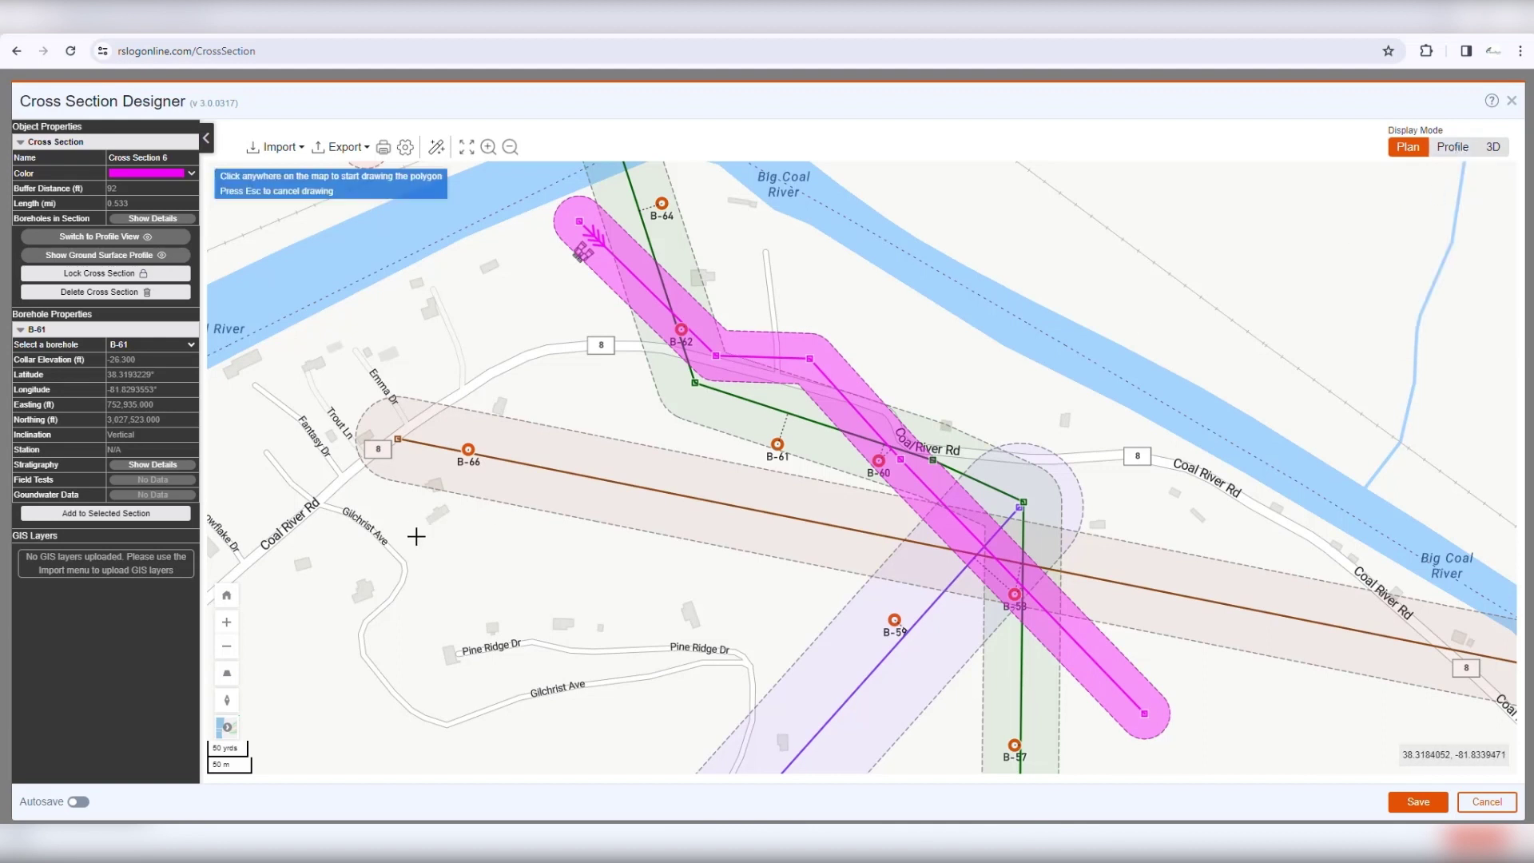
{"action": "left_click", "coordinate": [416, 536]}
{"action": "left_click", "coordinate": [608, 560]}
{"action": "left_click", "coordinate": [613, 663]}
{"action": "left_click", "coordinate": [494, 678]}
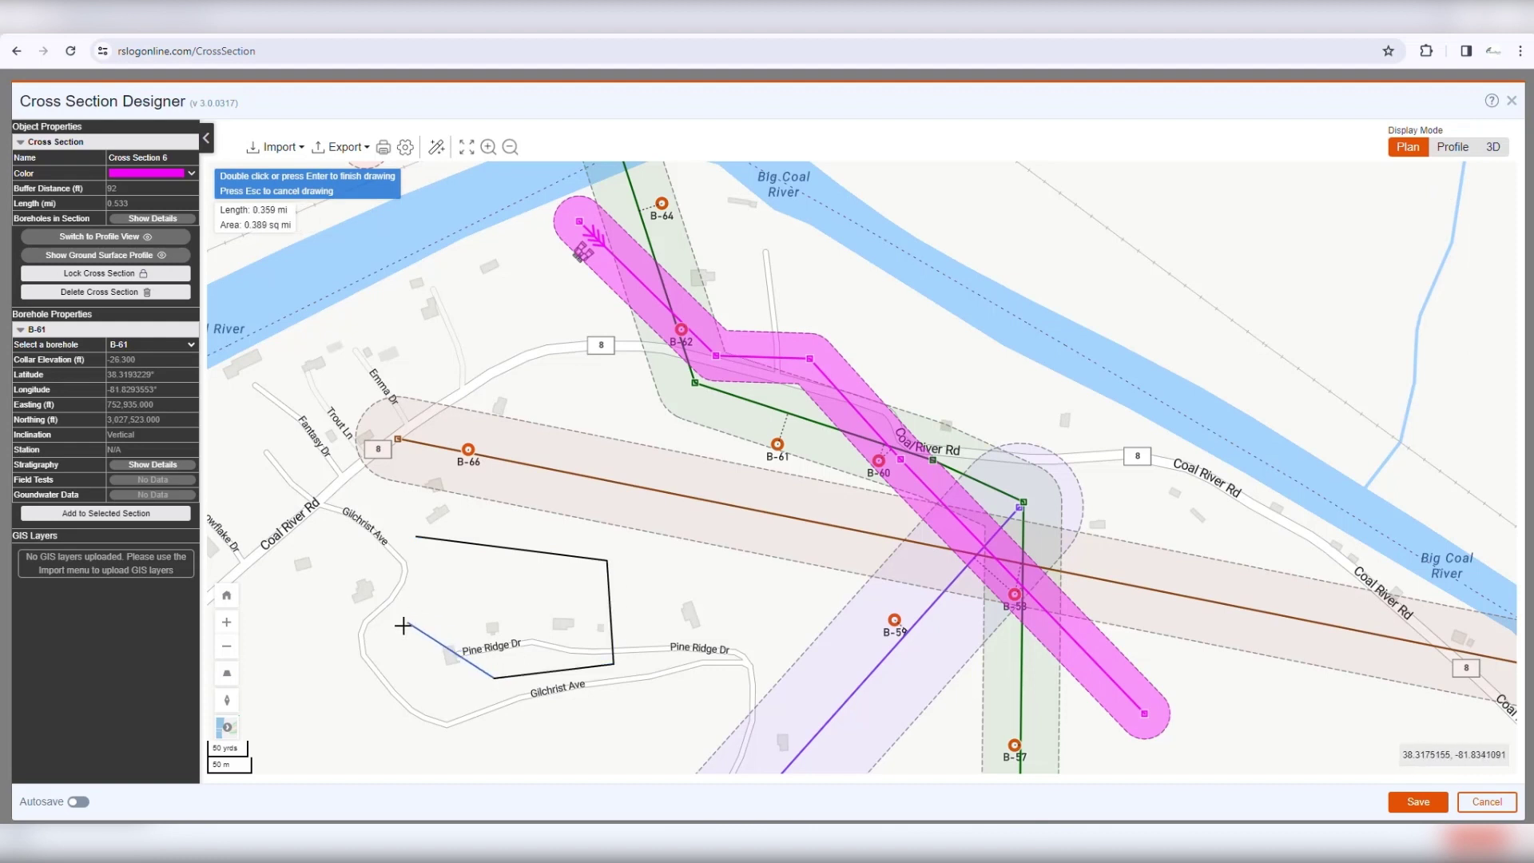
{"action": "double_click", "coordinate": [397, 631]}
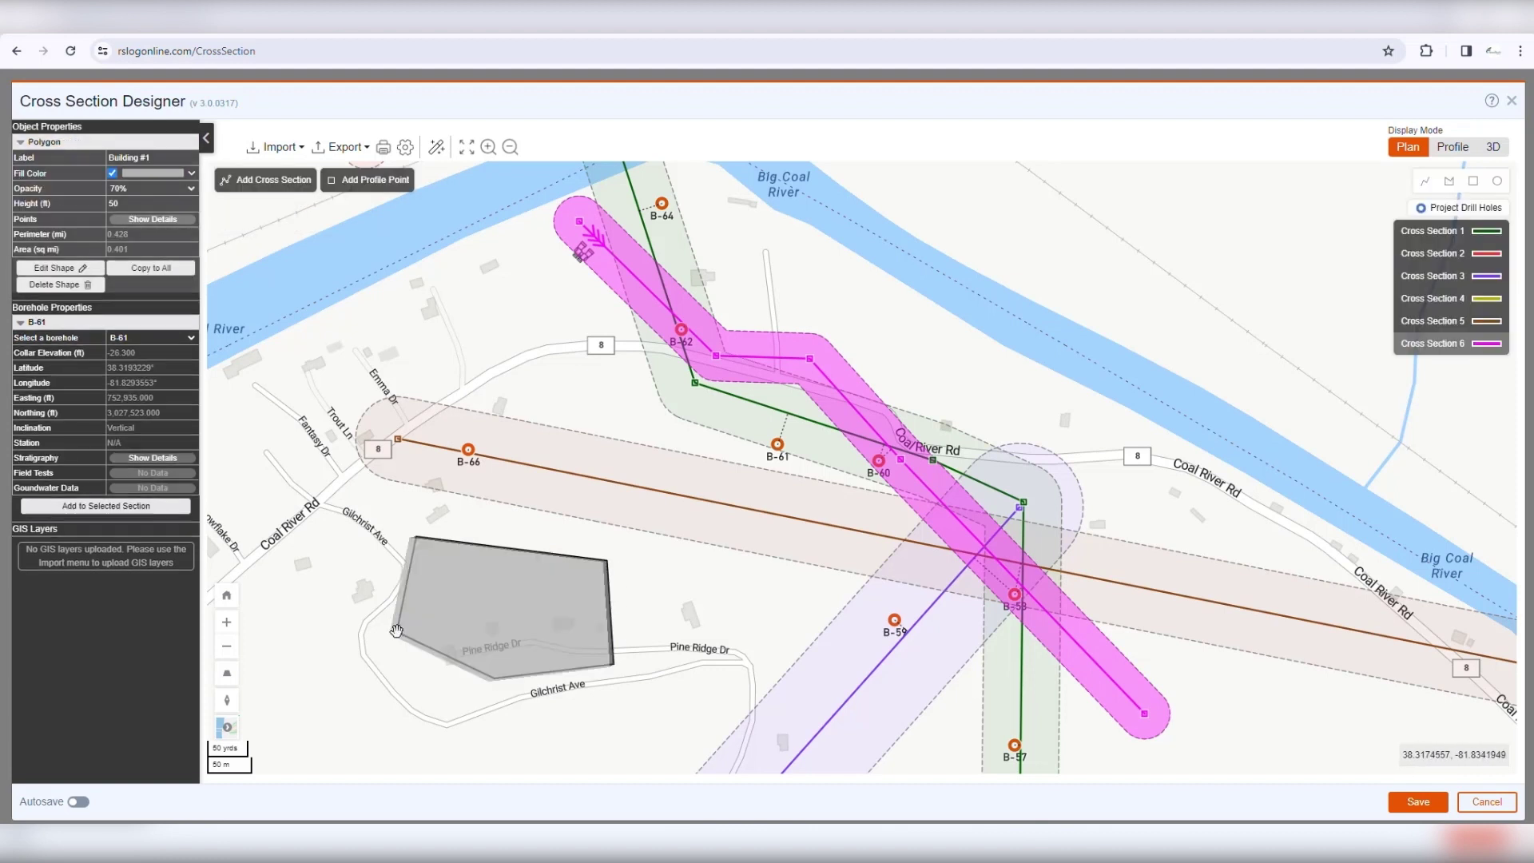
{"action": "left_click", "coordinate": [161, 189]}
- Give Building #1 80% opacity, 150 ft height and an orange fill
{"action": "left_click", "coordinate": [168, 232]}
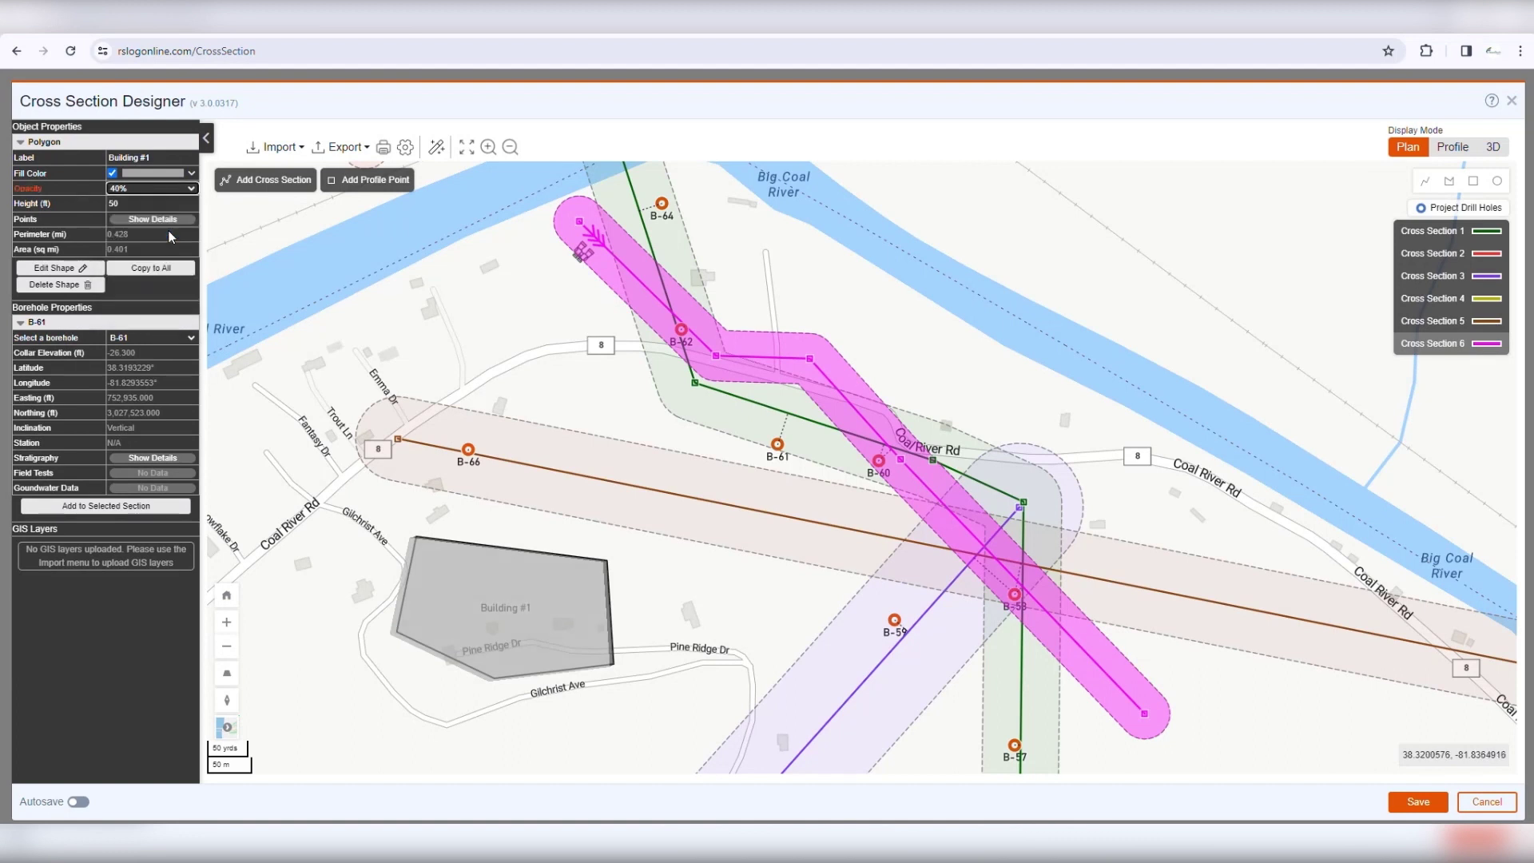
{"action": "left_click", "coordinate": [161, 189]}
{"action": "left_click", "coordinate": [155, 275]}
{"action": "left_click", "coordinate": [150, 204]}
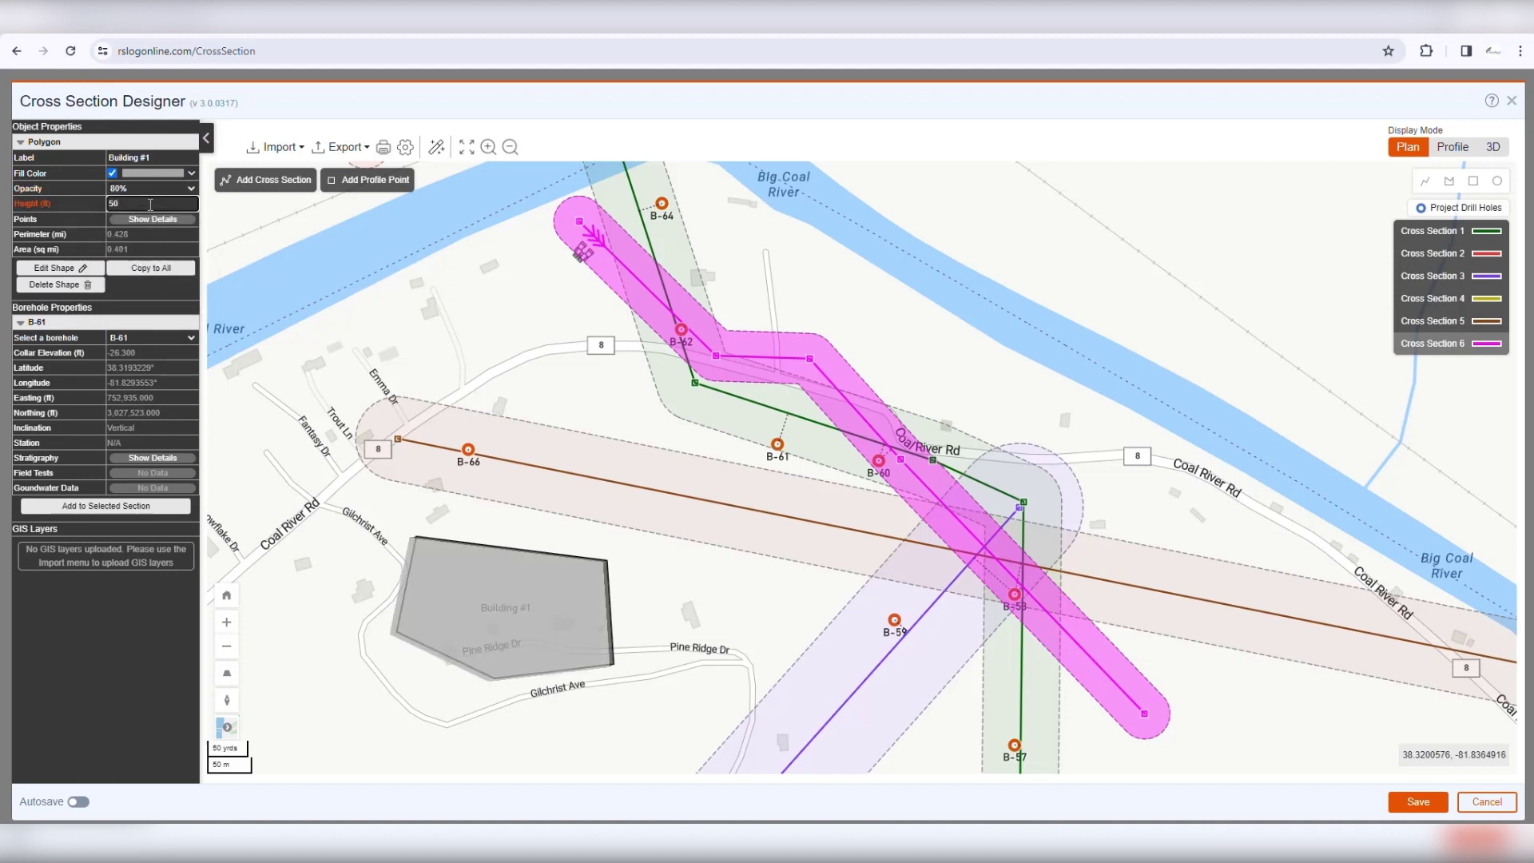
{"action": "type", "text": "150"}
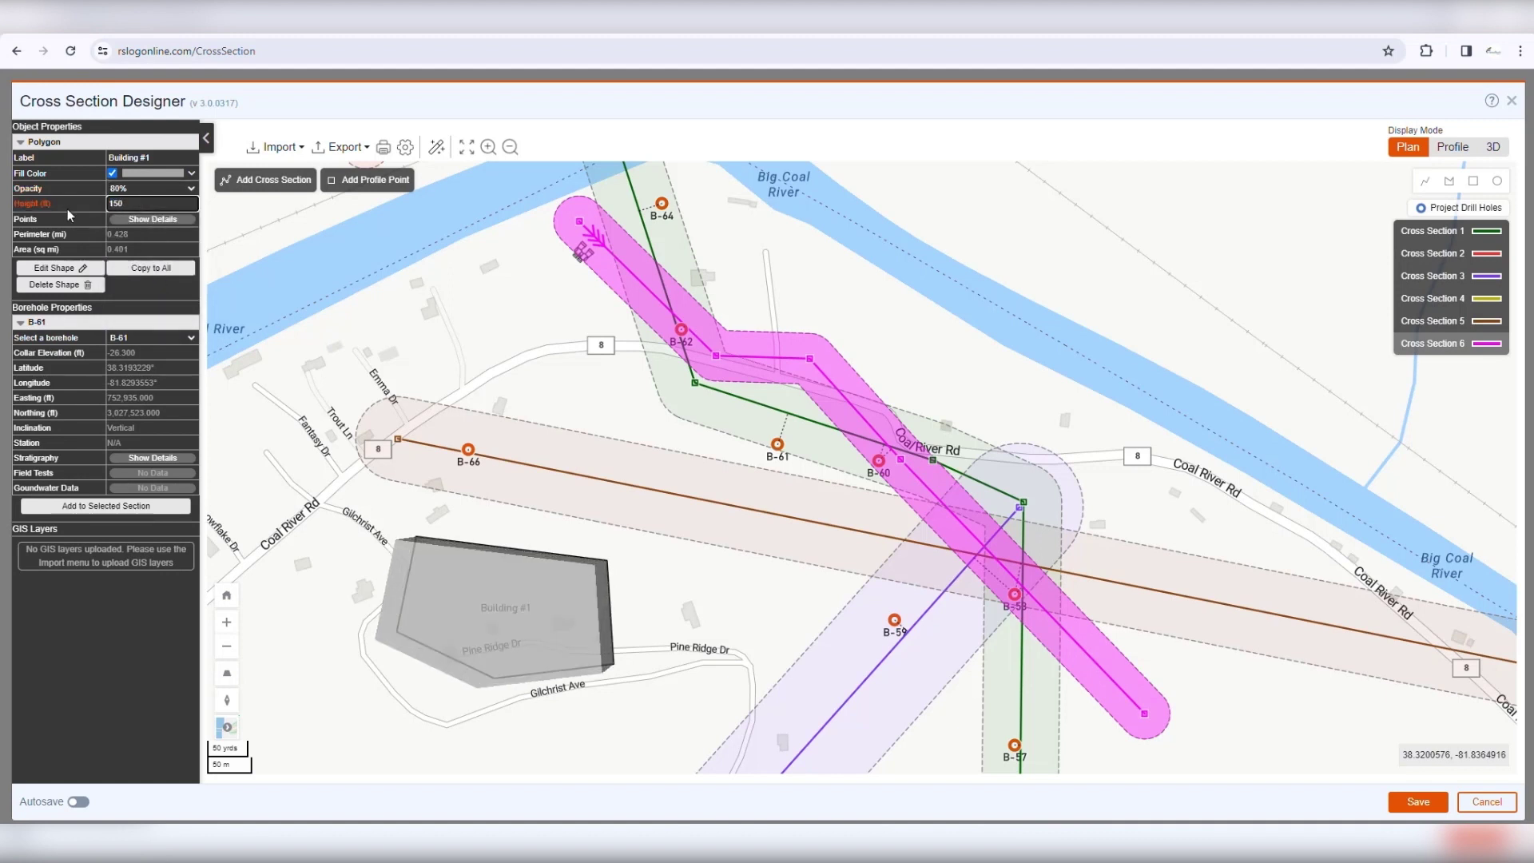
{"action": "left_click", "coordinate": [166, 183]}
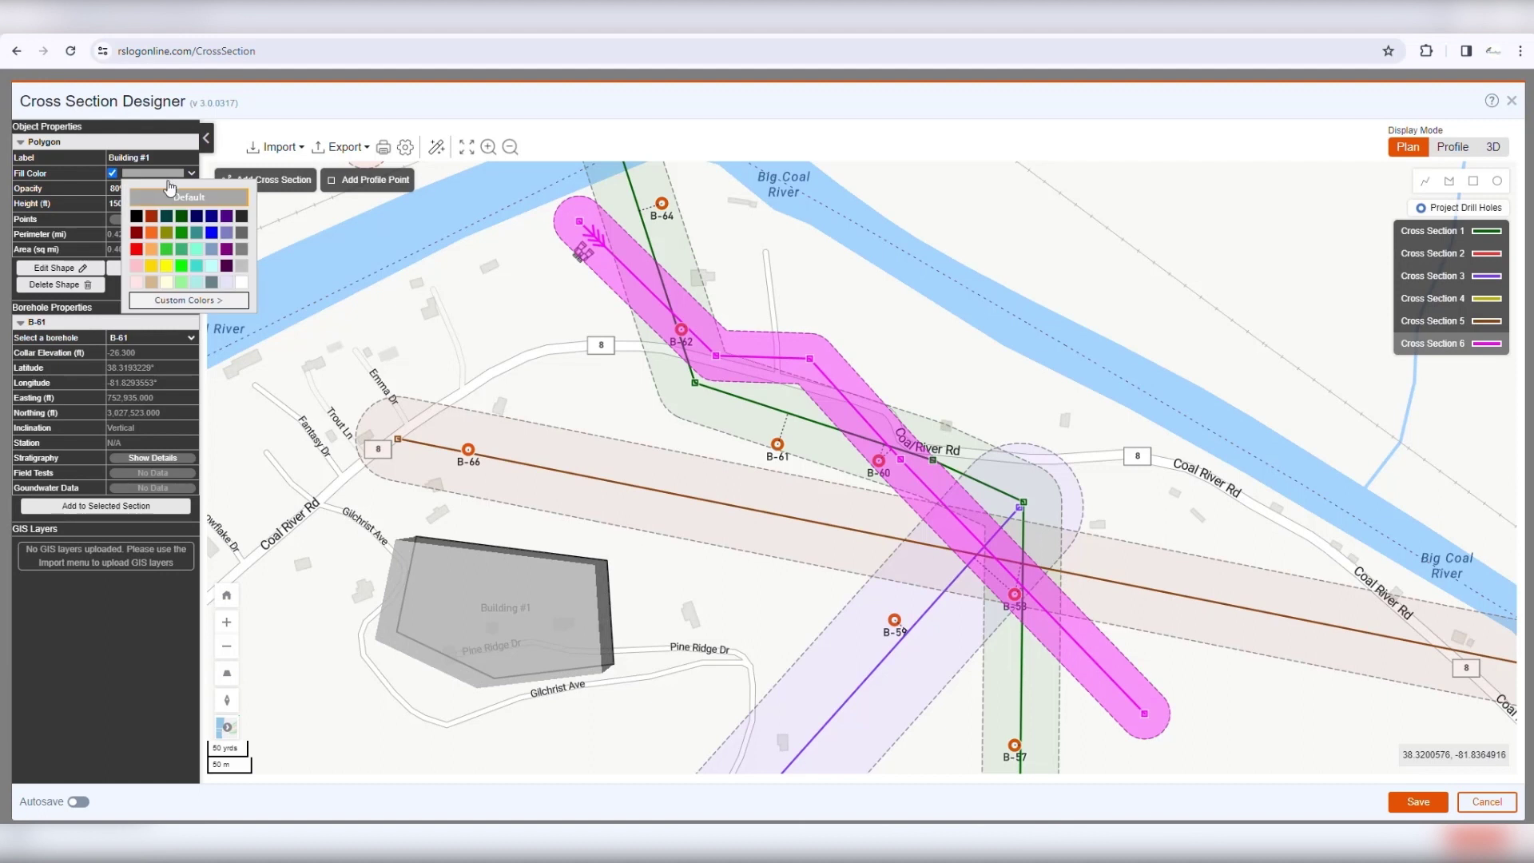
{"action": "left_click", "coordinate": [151, 235]}
{"action": "left_click", "coordinate": [274, 147]}
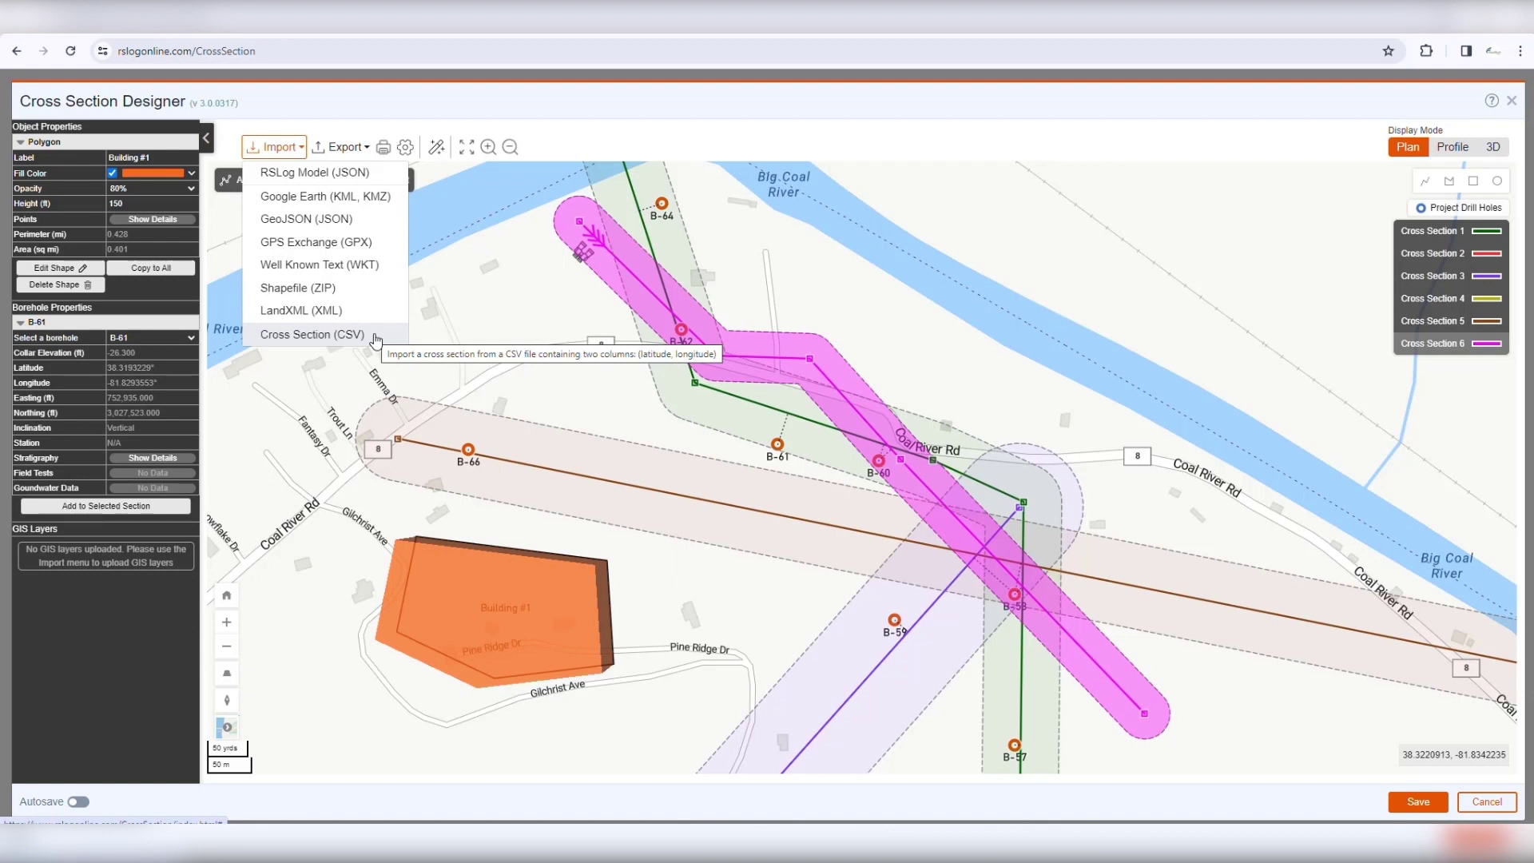
- Close the Import formats list and open the Export formats list
{"action": "left_click", "coordinate": [524, 290]}
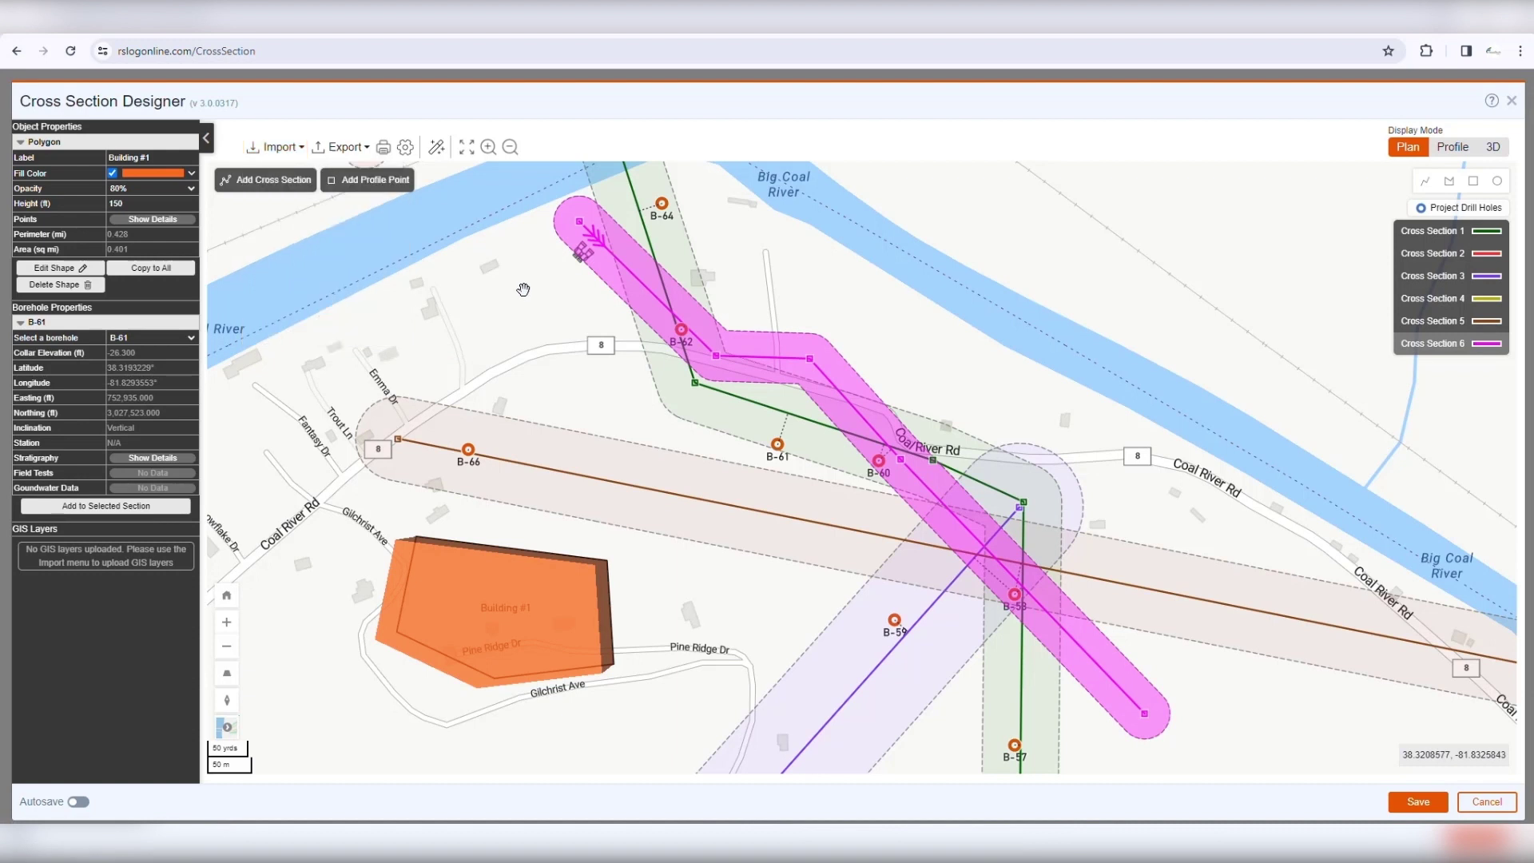
{"action": "left_click", "coordinate": [358, 150]}
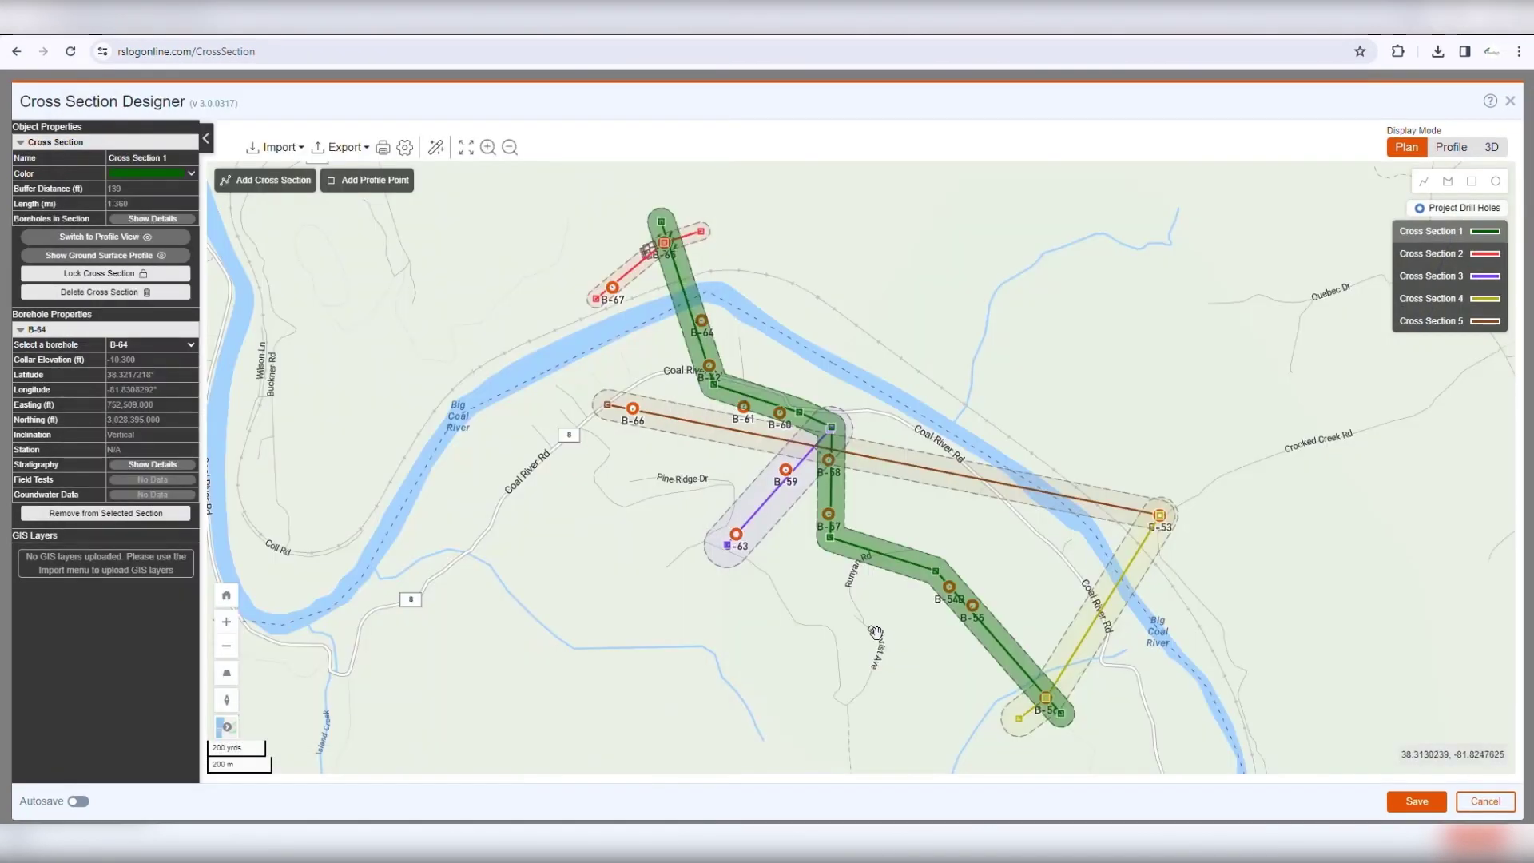
- Select Cross Section 2 in the legend after checking Cross Sections 4 and 1
{"action": "left_click", "coordinate": [1460, 297]}
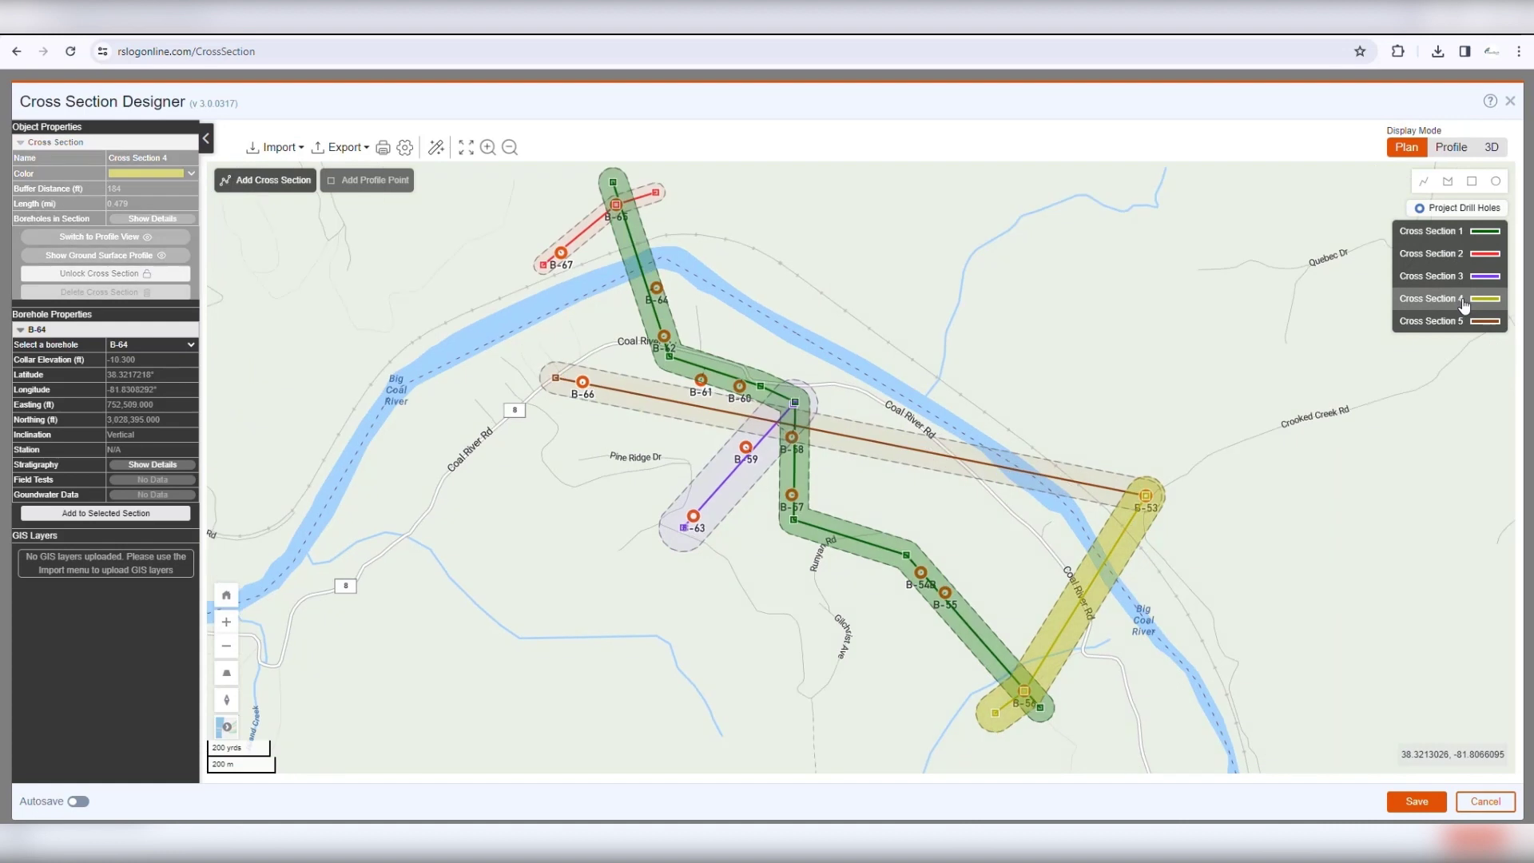
{"action": "left_click", "coordinate": [1451, 229]}
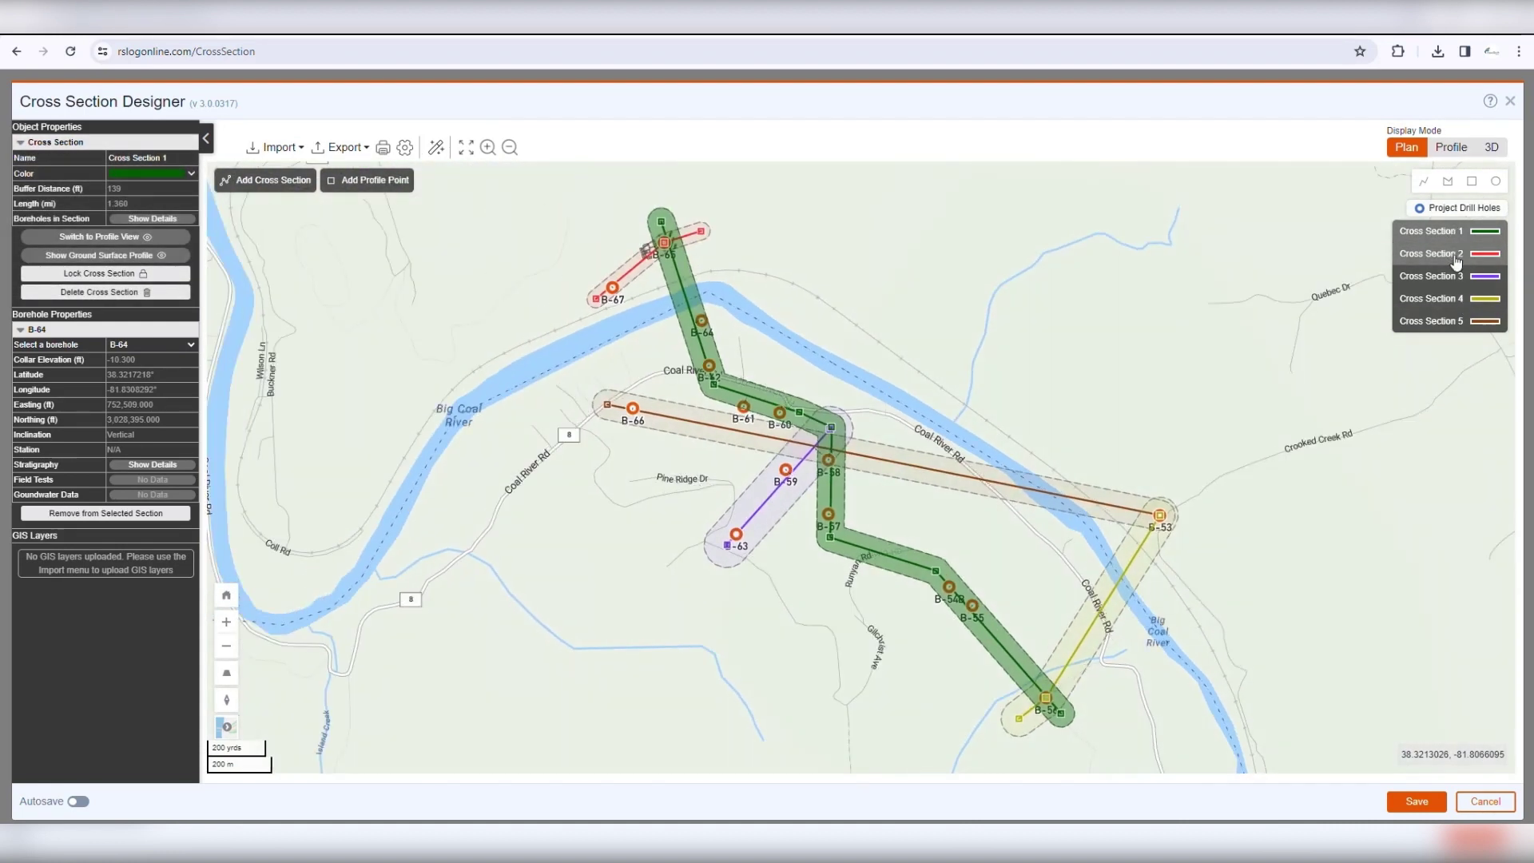
{"action": "left_click", "coordinate": [1454, 254]}
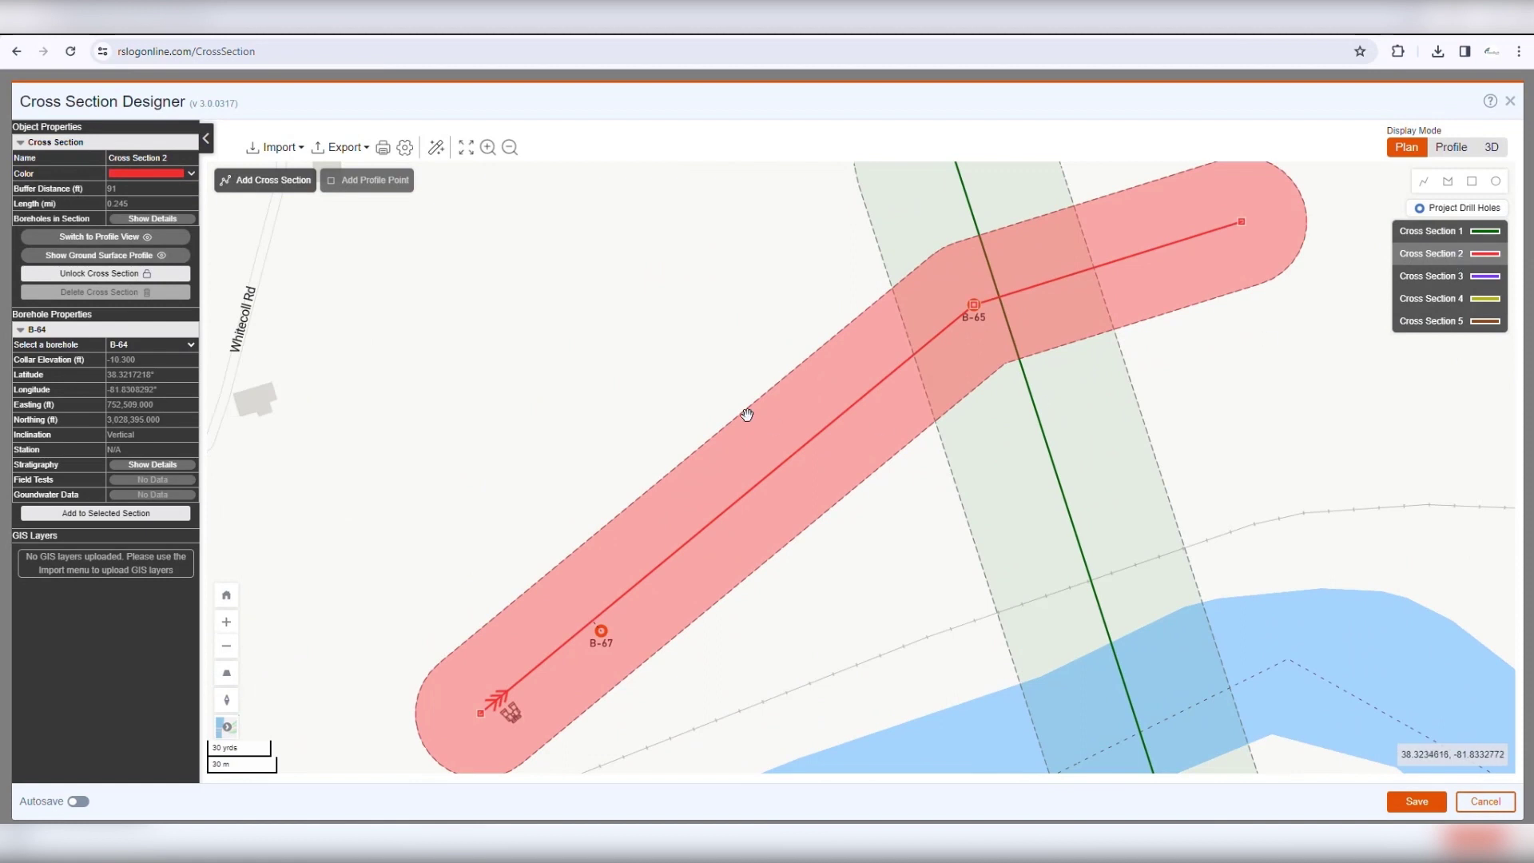
- Unlock Cross Section 2 and cancel its deletion so it stays on the map
{"action": "left_click", "coordinate": [104, 275]}
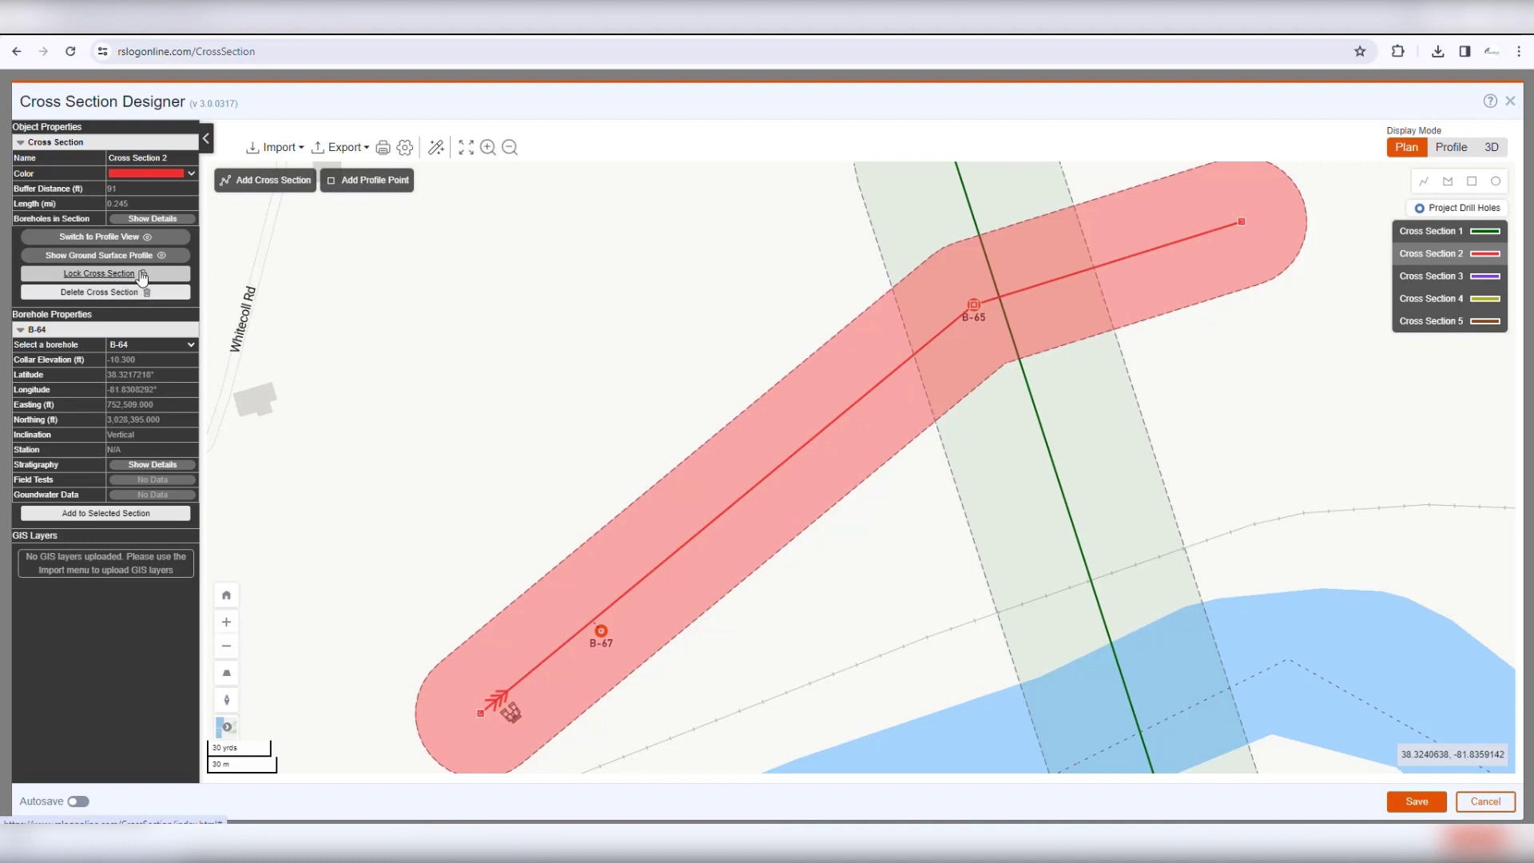
{"action": "left_click", "coordinate": [101, 292]}
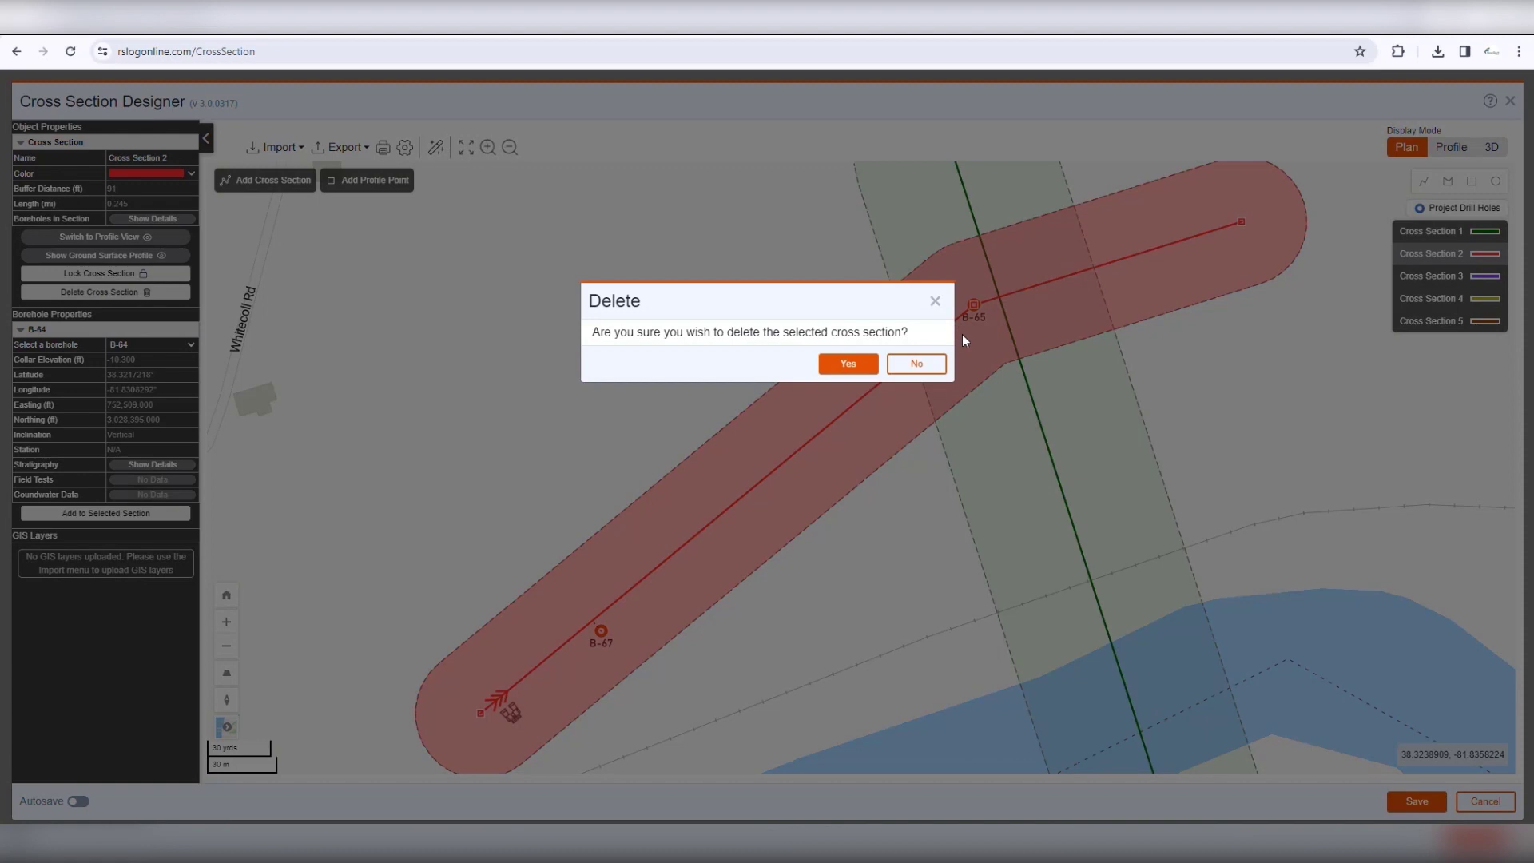
{"action": "left_click", "coordinate": [925, 365]}
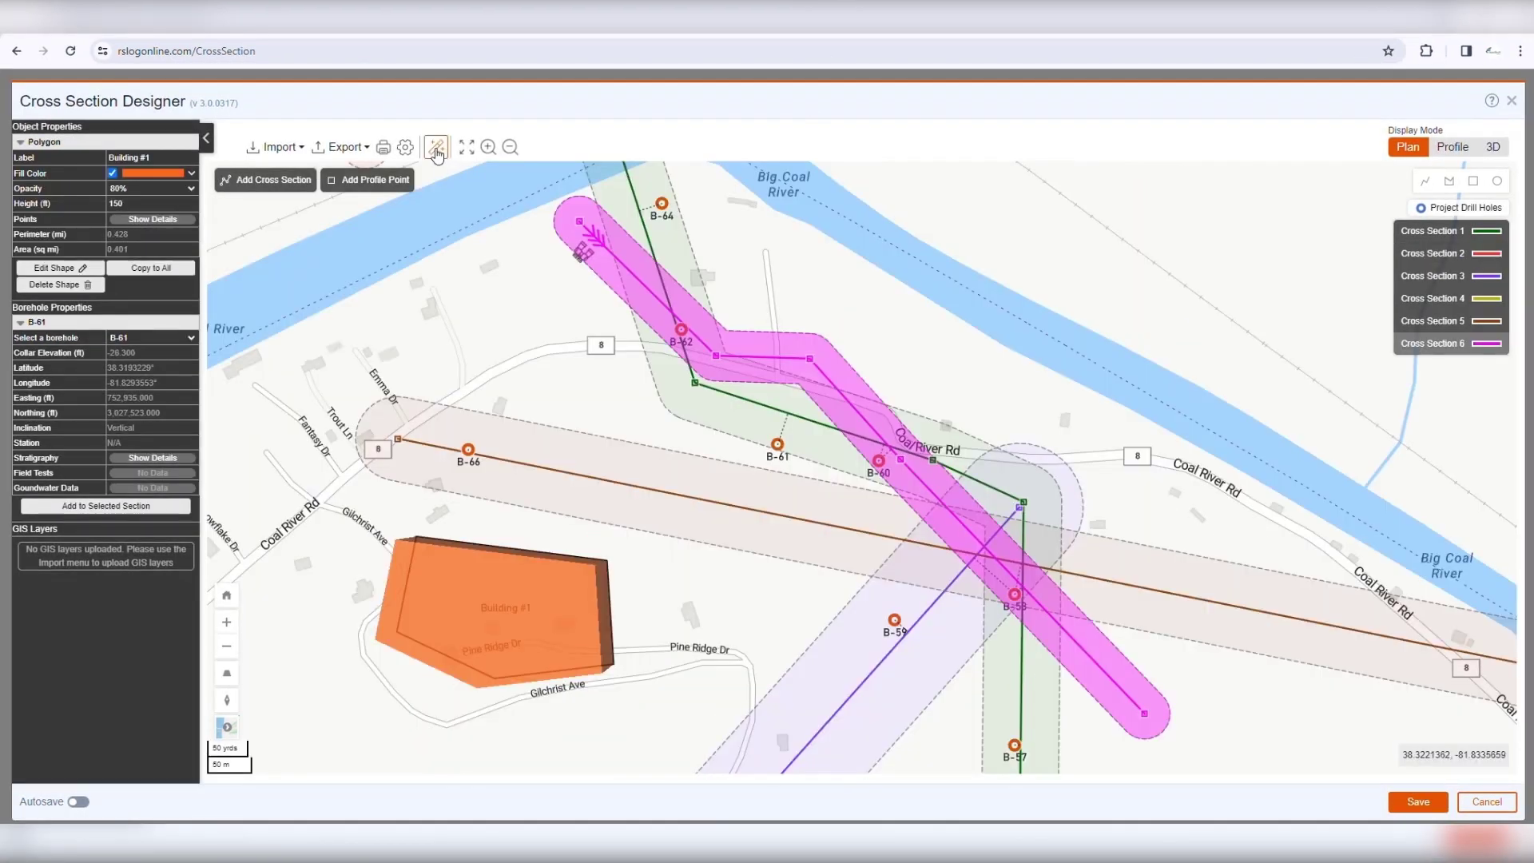
- Generate five virtual boreholes, 30 ft maximum depth, along a line drawn across the map
{"action": "left_click", "coordinate": [436, 147]}
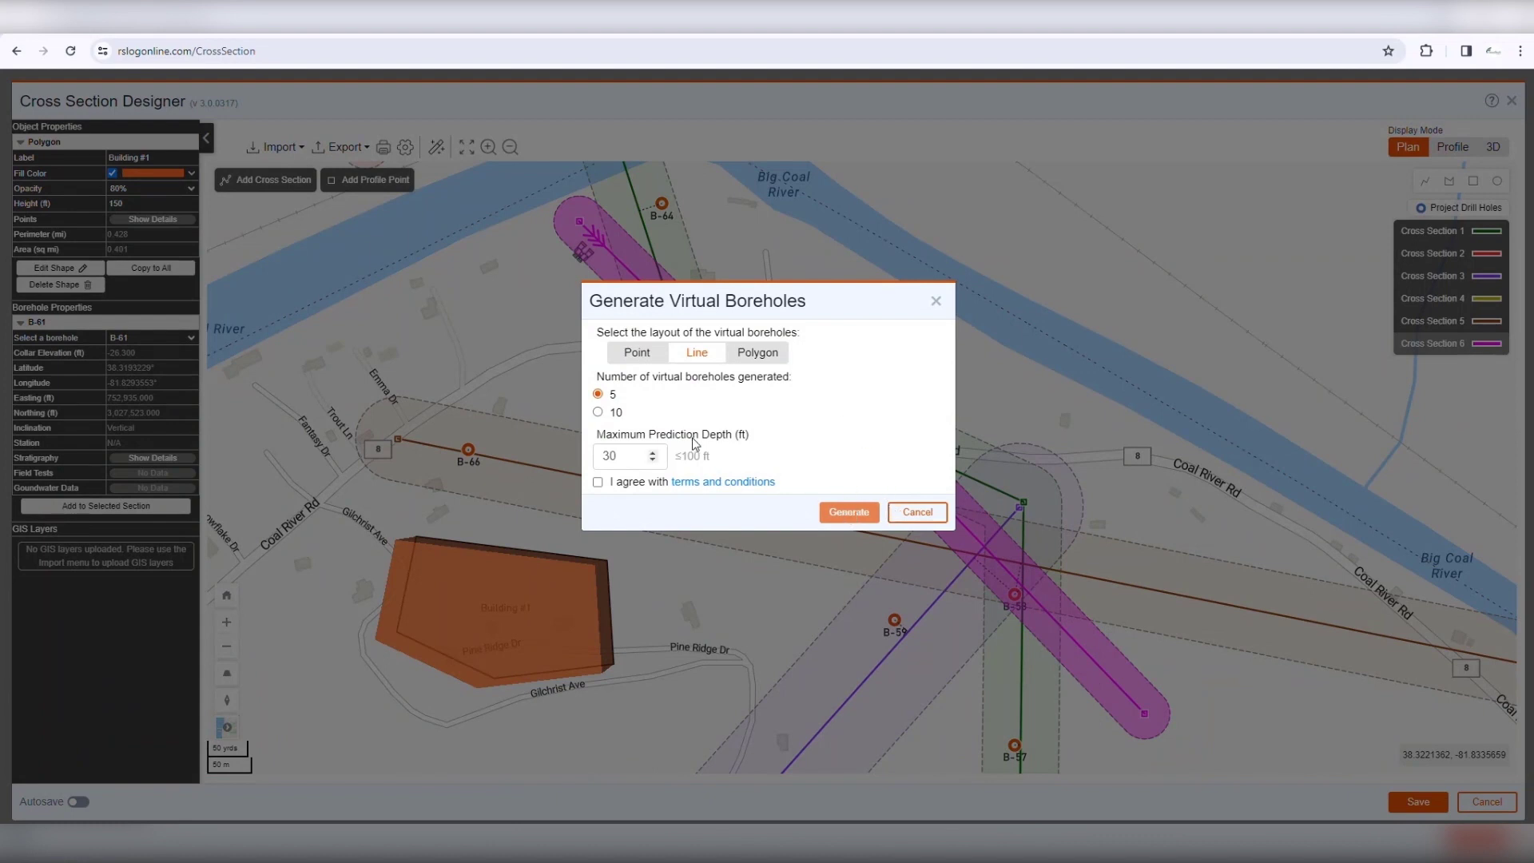
{"action": "left_click", "coordinate": [615, 484]}
{"action": "left_click", "coordinate": [641, 353]}
{"action": "left_click", "coordinate": [695, 357]}
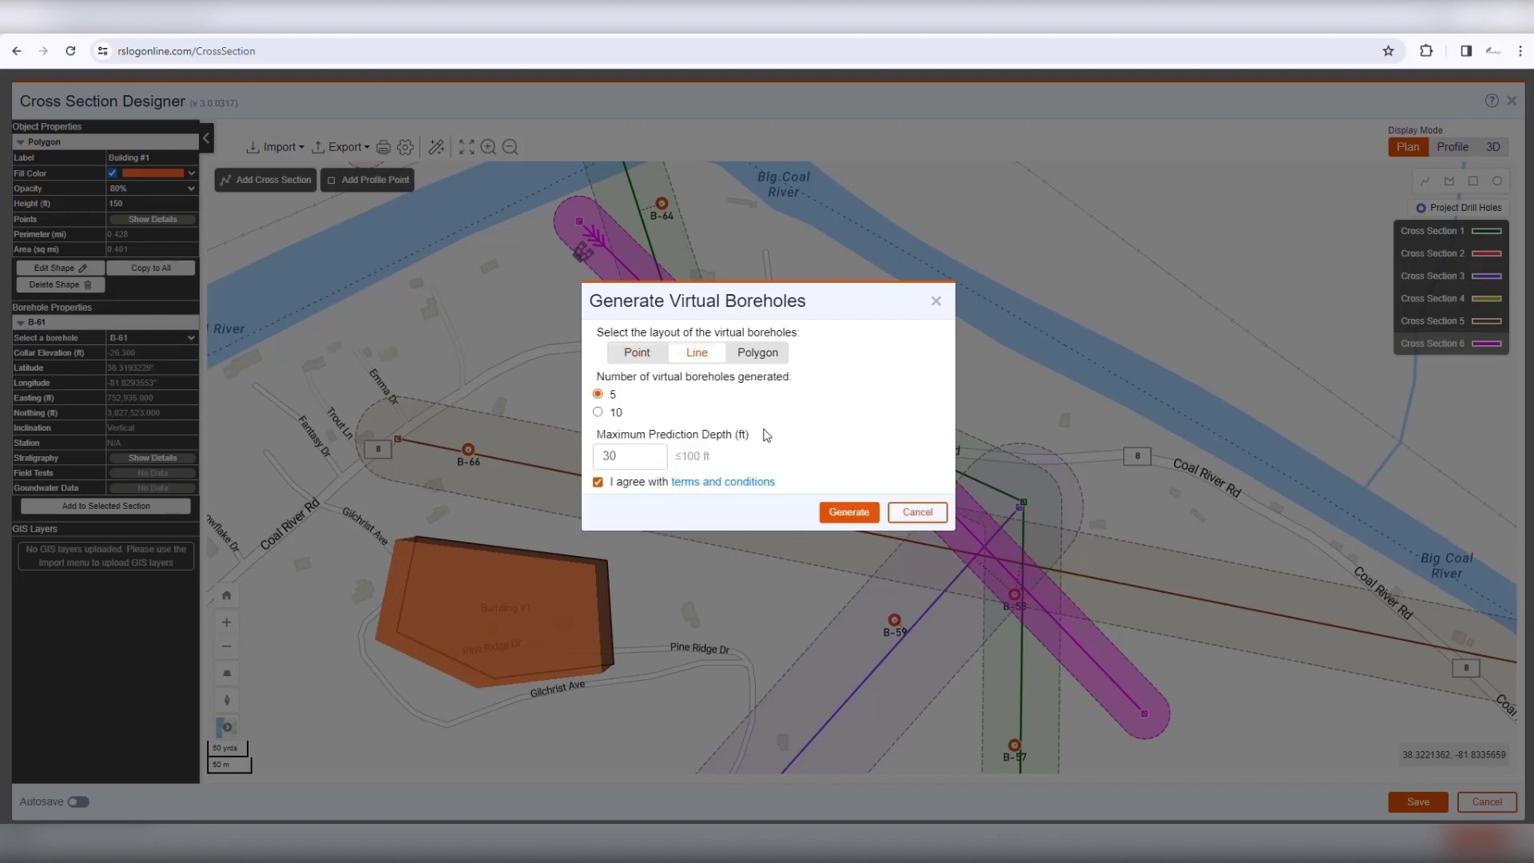
{"action": "left_click", "coordinate": [852, 505]}
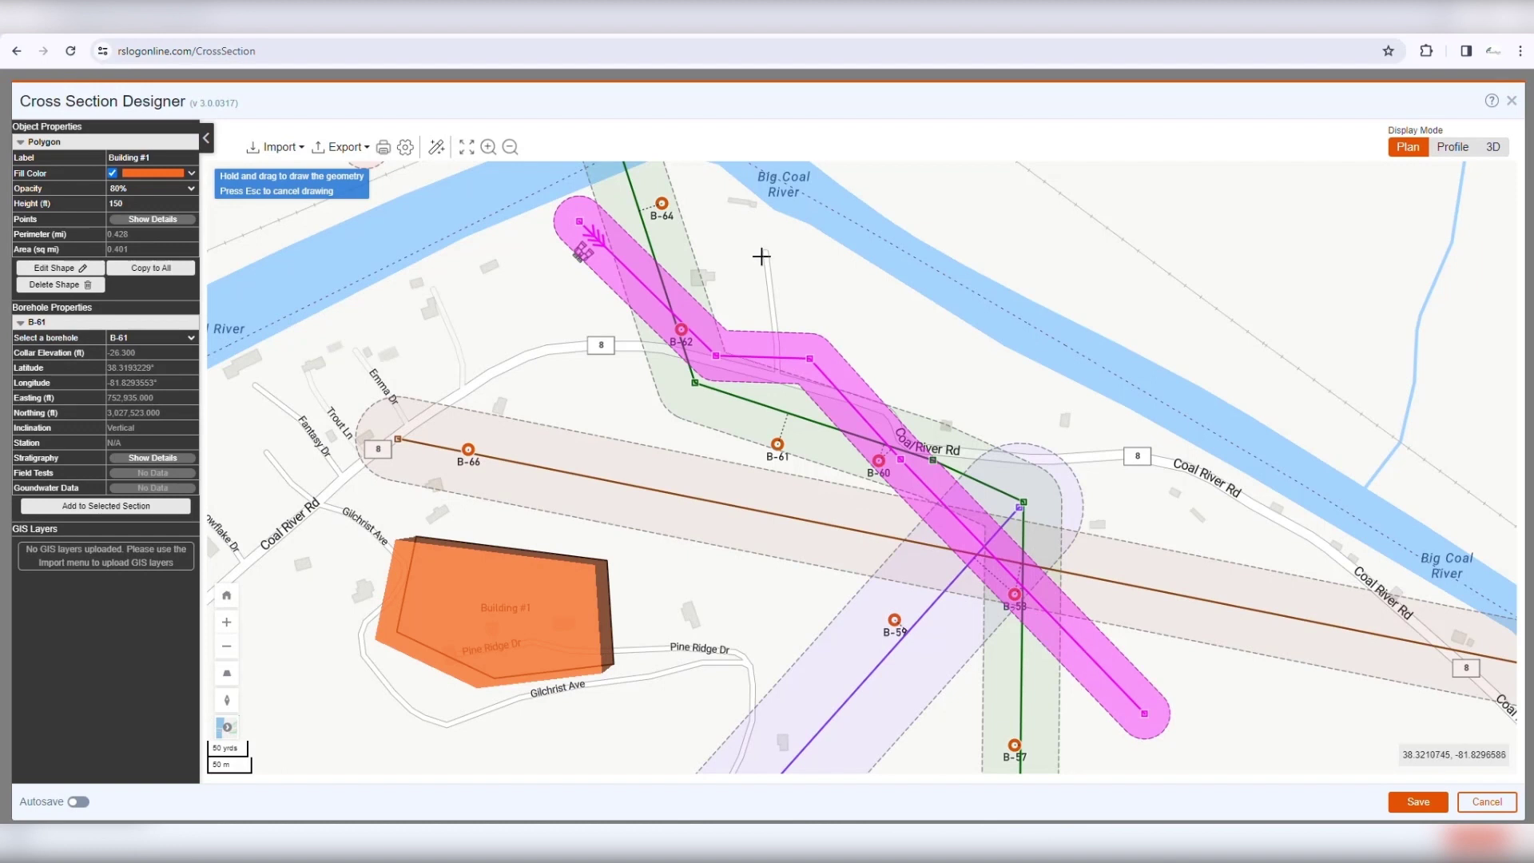
{"action": "mouse_move", "coordinate": [941, 172]}
{"action": "left_mouse_down"}
{"action": "mouse_move", "coordinate": [1120, 246]}
{"action": "mouse_move", "coordinate": [1329, 380]}
{"action": "mouse_move", "coordinate": [1330, 401]}
{"action": "left_mouse_up"}
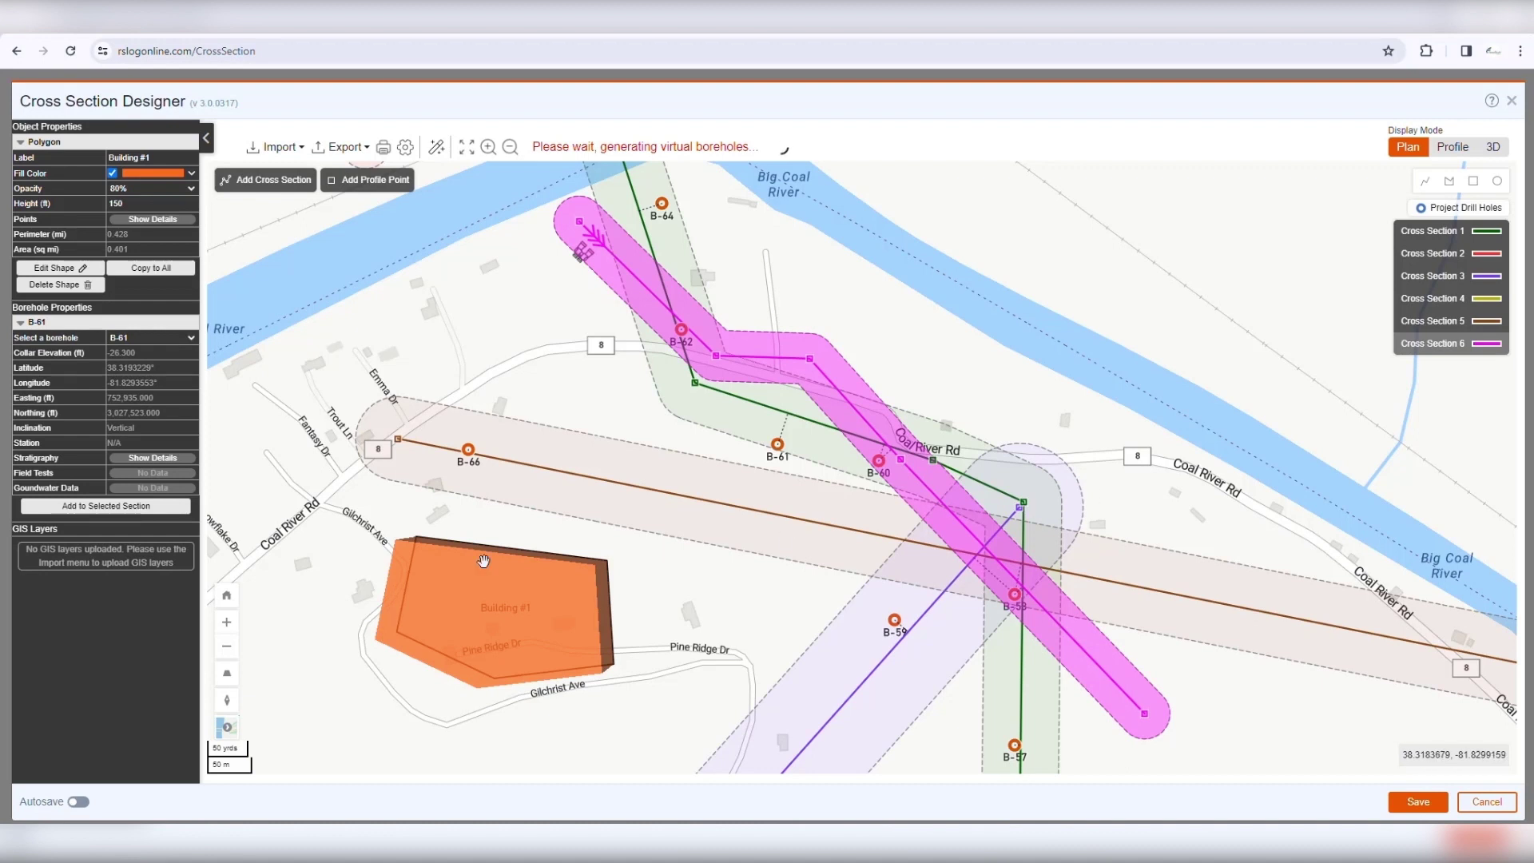
- Zoom to the whole project extent and read the Plan Mode help page in the User Guide
{"action": "left_click", "coordinate": [228, 596]}
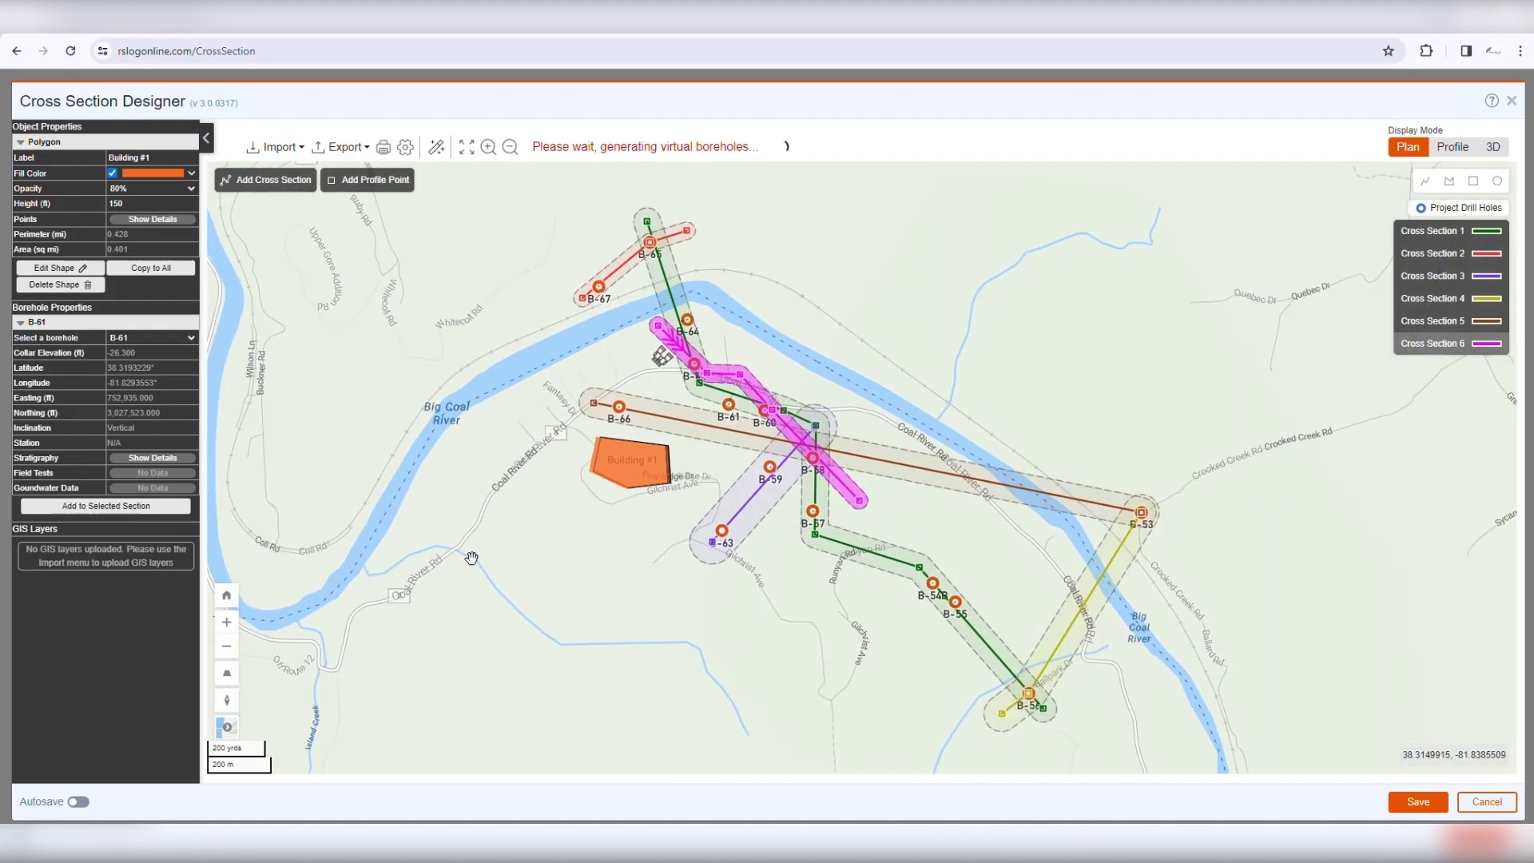
{"action": "left_click", "coordinate": [1493, 102]}
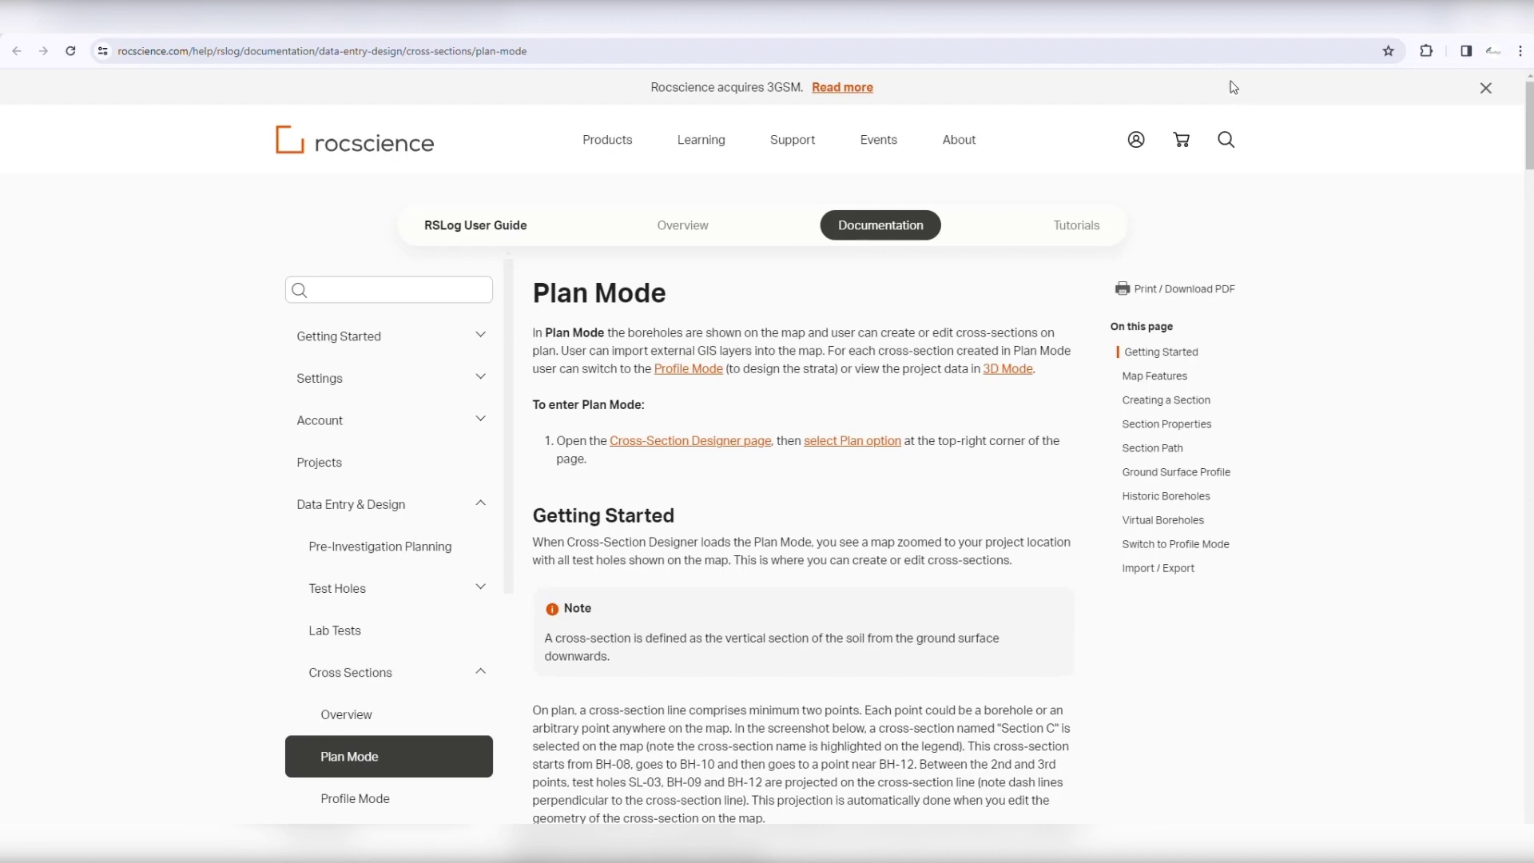
{"action": "scroll", "coordinate": [1015, 386], "scroll_direction": "down", "scroll_amount": 3}
{"action": "scroll", "coordinate": [1014, 386], "scroll_direction": "down", "scroll_amount": 10}
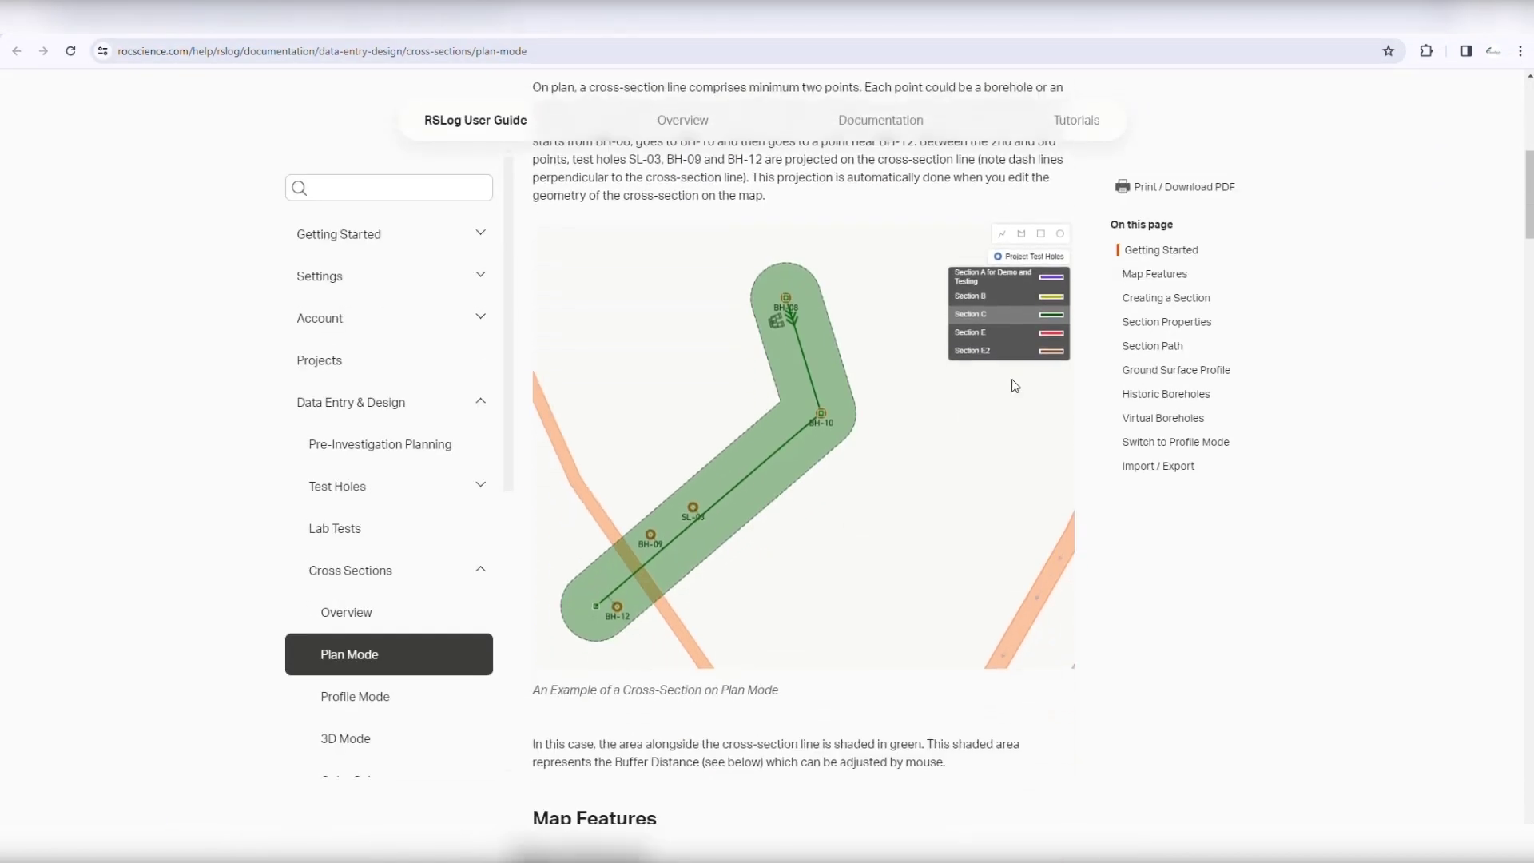